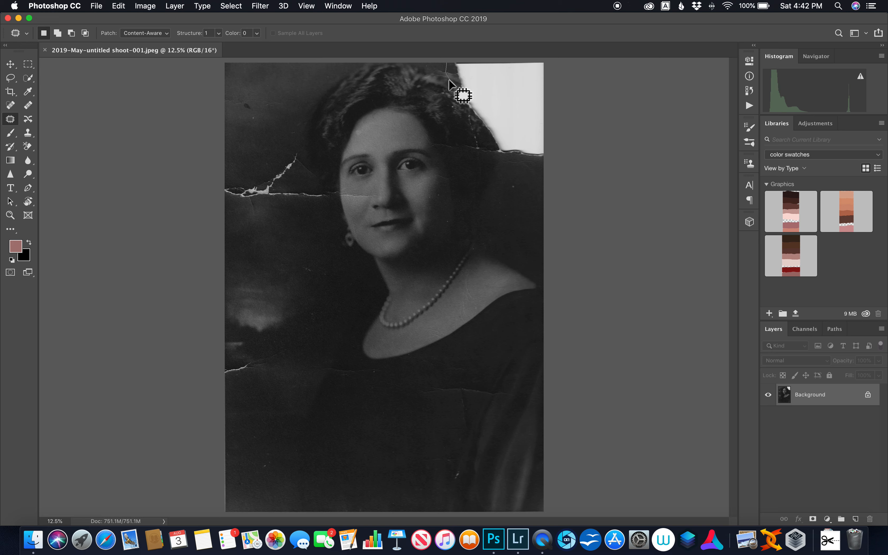
# Patch the missing white upper-right corner of the portrait with dark background from the photo's left side, and clear the selection.
pyautogui.moveTo(458, 99)
pyautogui.mouseDown()
pyautogui.moveTo(481, 148)
pyautogui.moveTo(499, 157)
pyautogui.mouseUp()
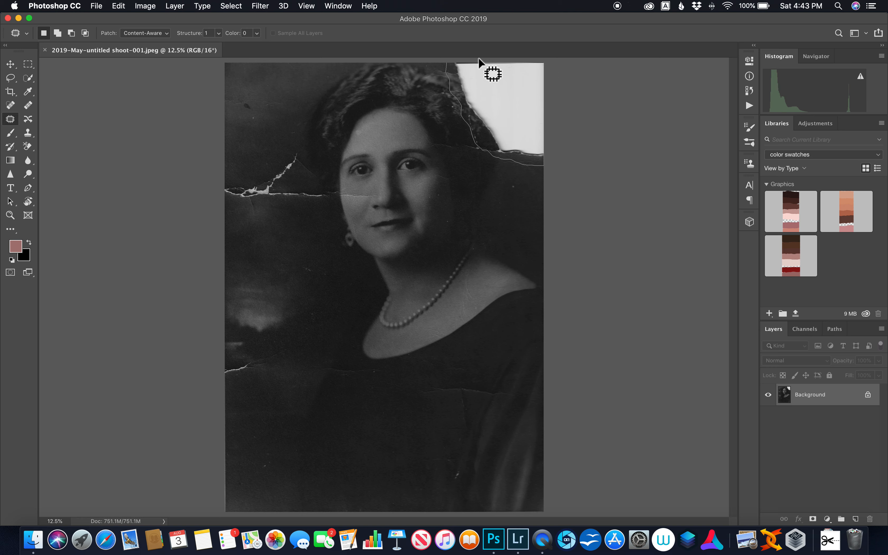
pyautogui.moveTo(449, 59); pyautogui.dragTo(446, 60)
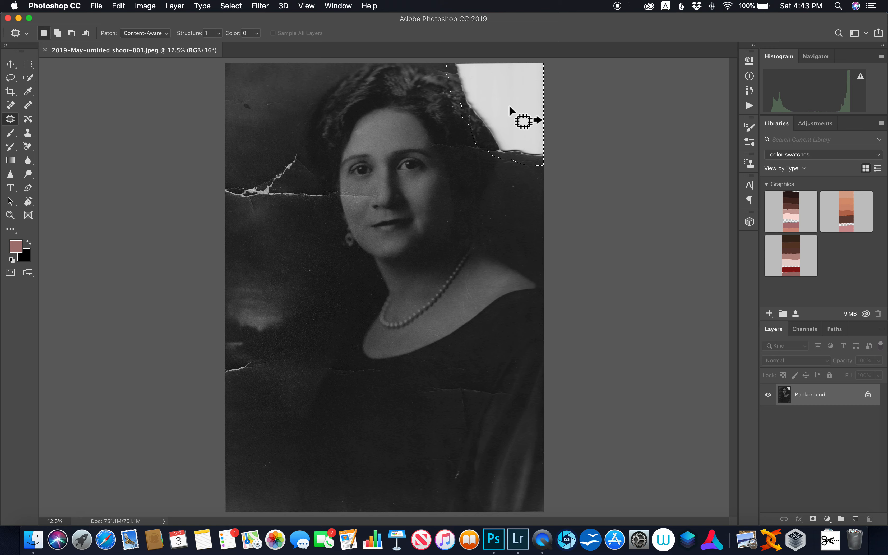
pyautogui.moveTo(437, 109); pyautogui.dragTo(280, 109)
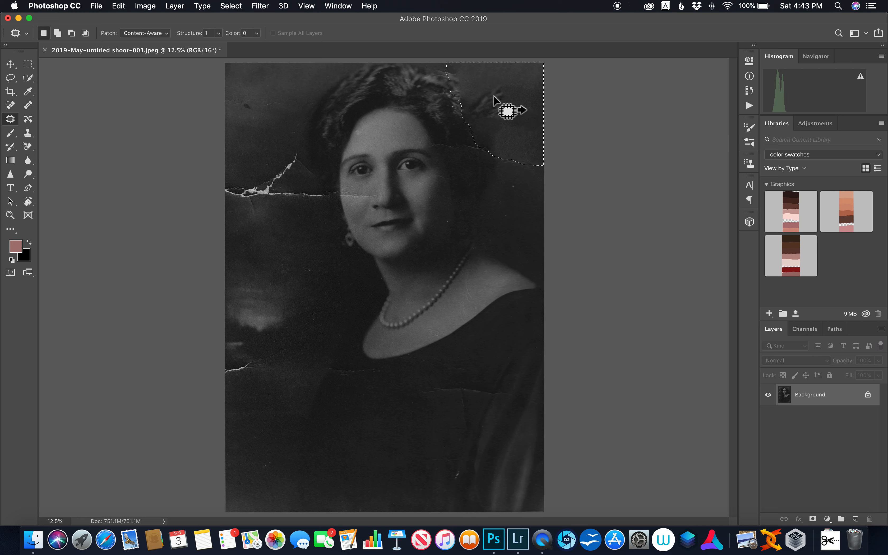
pyautogui.press('super+d')
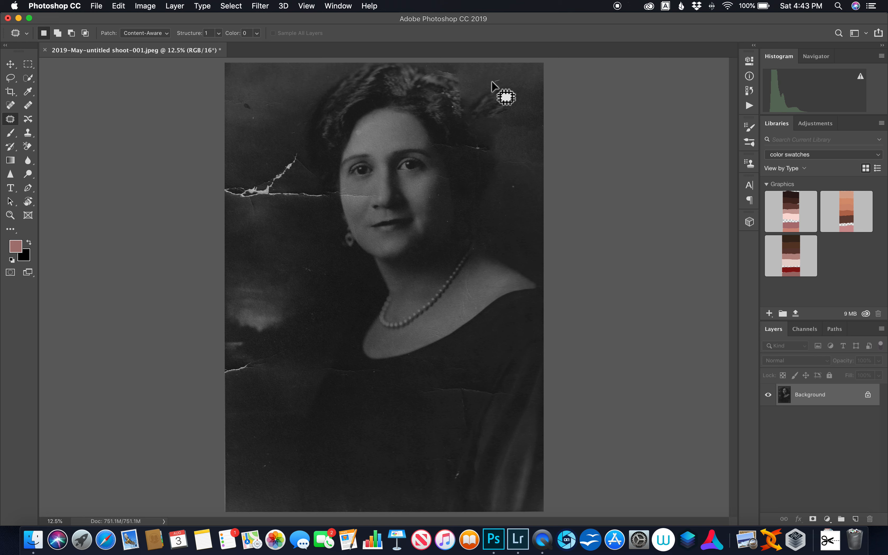
# Patch the stray hair-like remnants in the background right of the woman's hair with clean background texture.
pyautogui.moveTo(474, 93)
pyautogui.mouseDown()
pyautogui.moveTo(475, 122)
pyautogui.moveTo(493, 126)
pyautogui.moveTo(511, 101)
pyautogui.moveTo(507, 83)
pyautogui.moveTo(497, 80)
pyautogui.moveTo(519, 92)
pyautogui.moveTo(516, 135)
pyautogui.mouseUp()
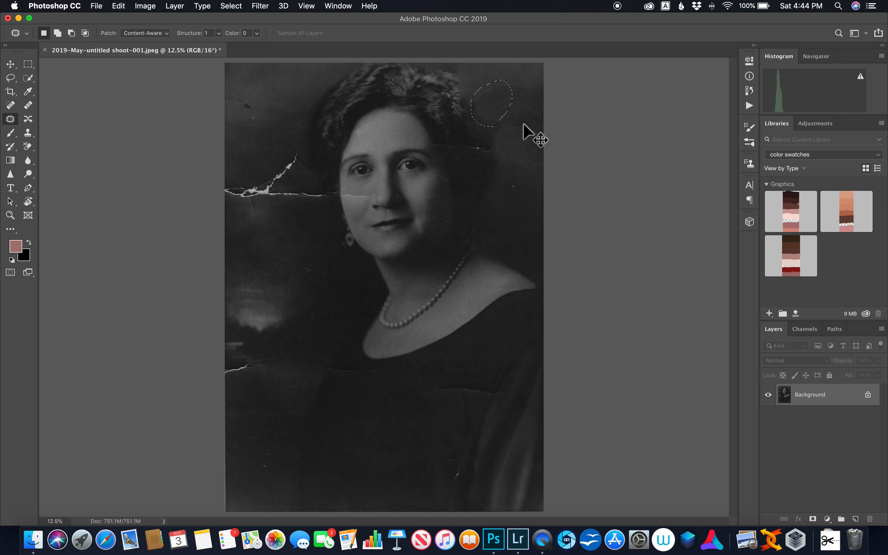
pyautogui.press('super+d')
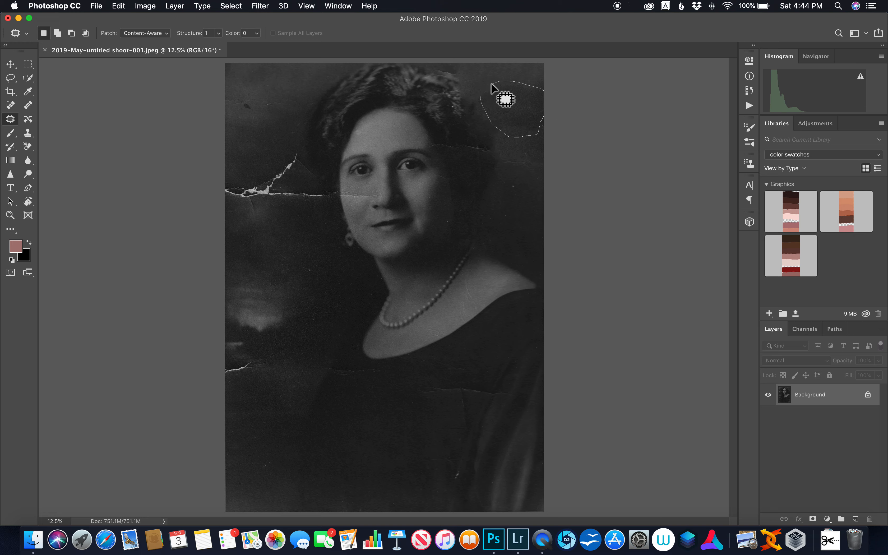
pyautogui.moveTo(483, 87)
pyautogui.mouseDown()
pyautogui.moveTo(509, 132)
pyautogui.moveTo(515, 209)
pyautogui.mouseUp()
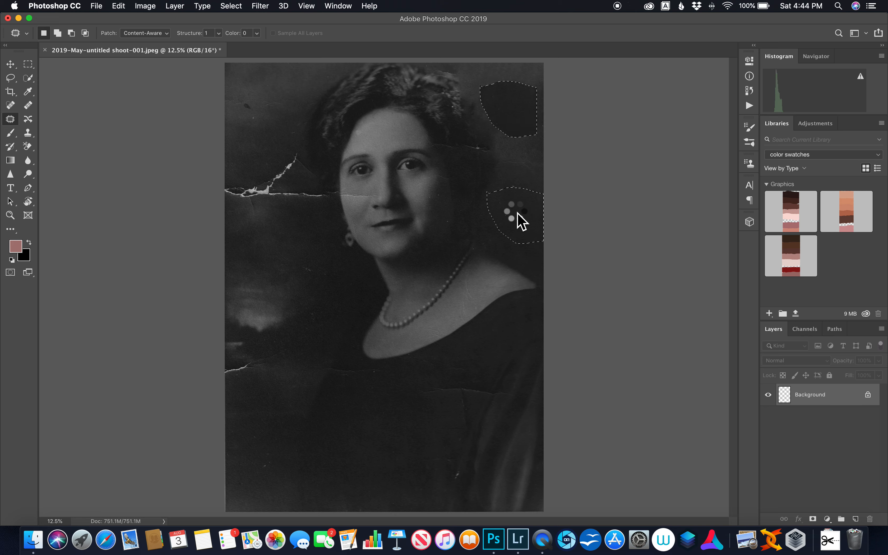
pyautogui.press('super+d')
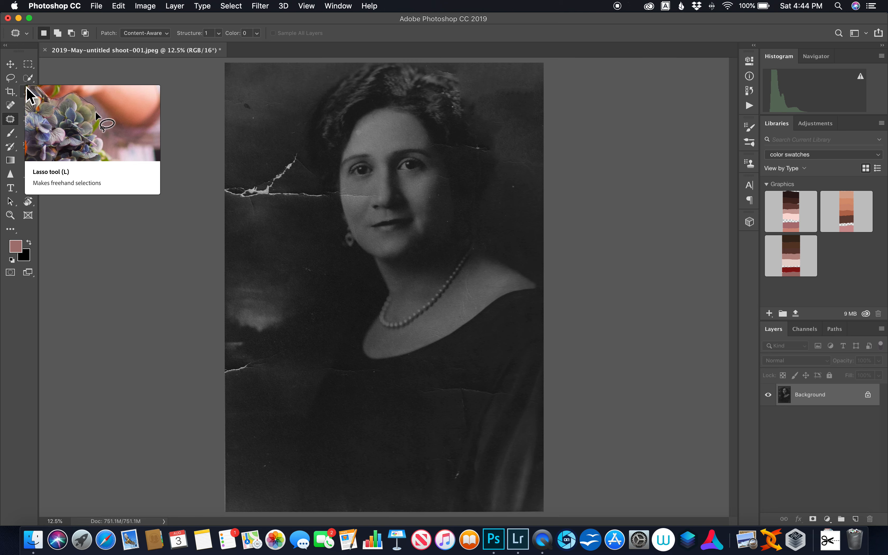
# Lasso the intact outer hair on the left side of the woman's head and copy it onto a new layer.
pyautogui.click(12, 81)
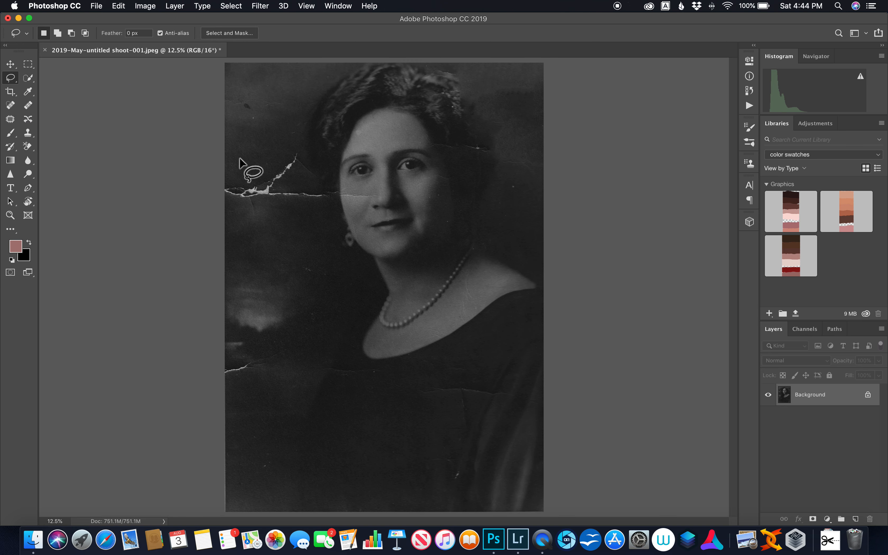
pyautogui.moveTo(302, 148)
pyautogui.mouseDown()
pyautogui.moveTo(316, 148)
pyautogui.moveTo(337, 123)
pyautogui.moveTo(342, 30)
pyautogui.moveTo(333, 74)
pyautogui.moveTo(304, 97)
pyautogui.moveTo(302, 148)
pyautogui.mouseUp()
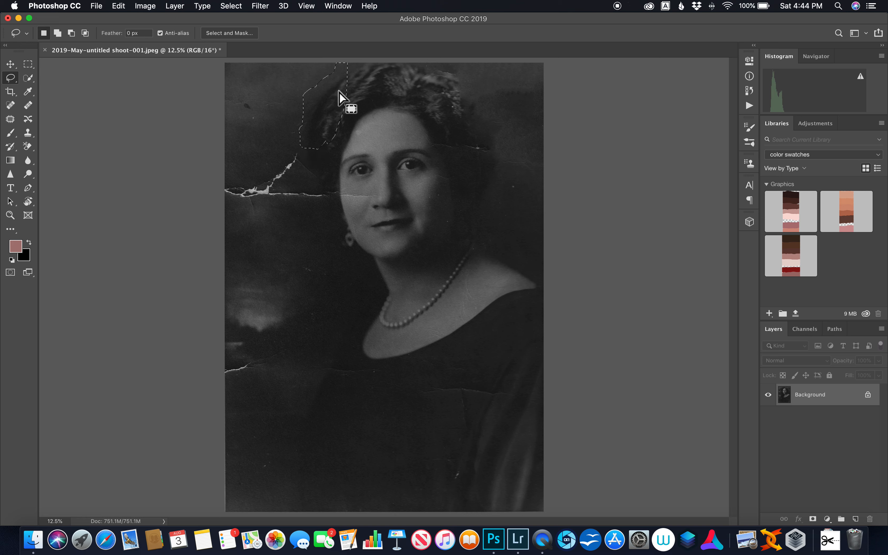
pyautogui.moveTo(354, 75); pyautogui.dragTo(316, 95)
pyautogui.moveTo(298, 139)
pyautogui.mouseDown()
pyautogui.moveTo(311, 147)
pyautogui.moveTo(326, 132)
pyautogui.moveTo(355, 77)
pyautogui.mouseUp()
pyautogui.click(118, 6)
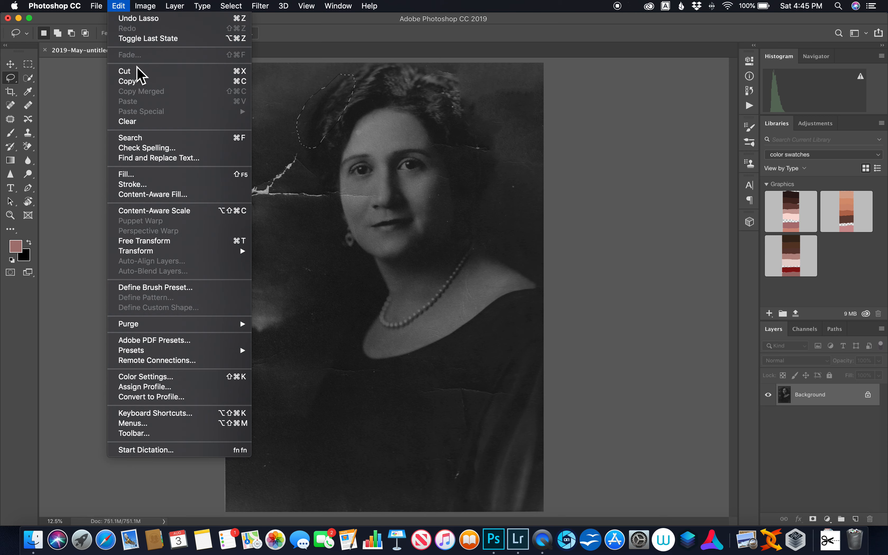
pyautogui.click(138, 82)
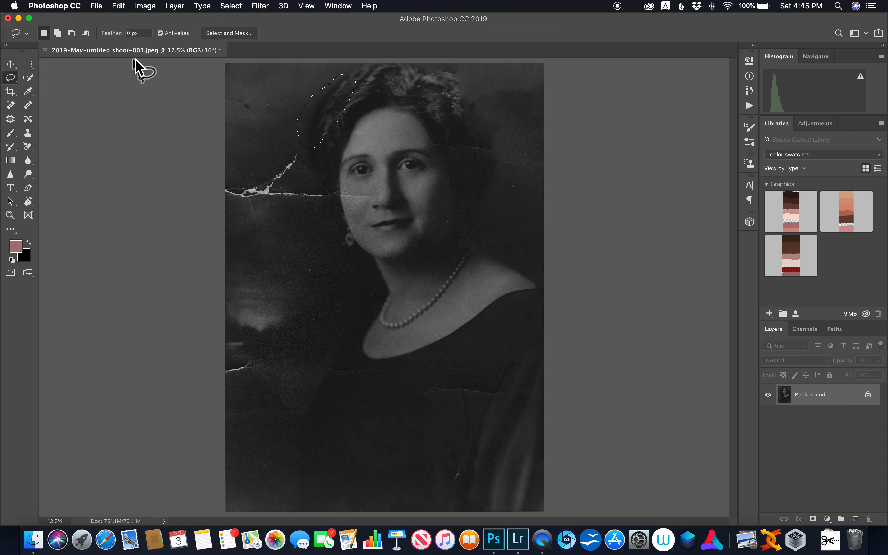
pyautogui.click(121, 7)
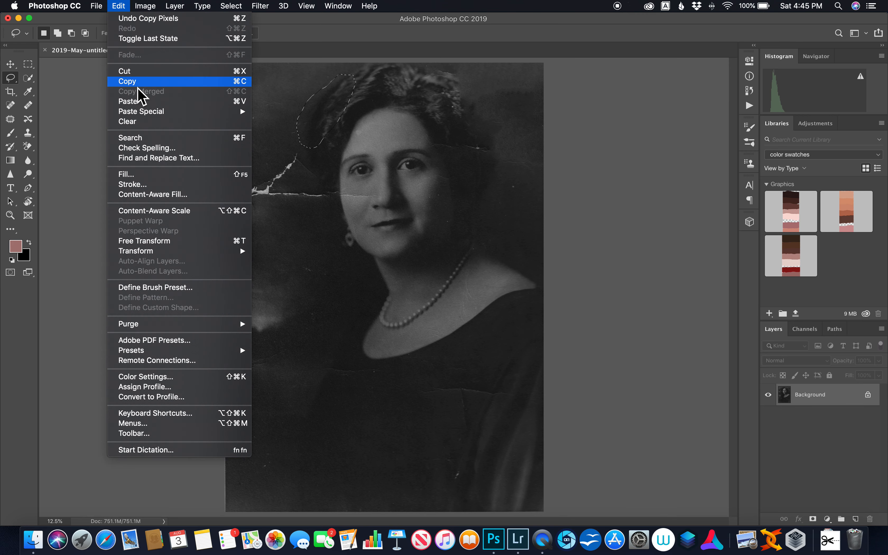
pyautogui.click(138, 104)
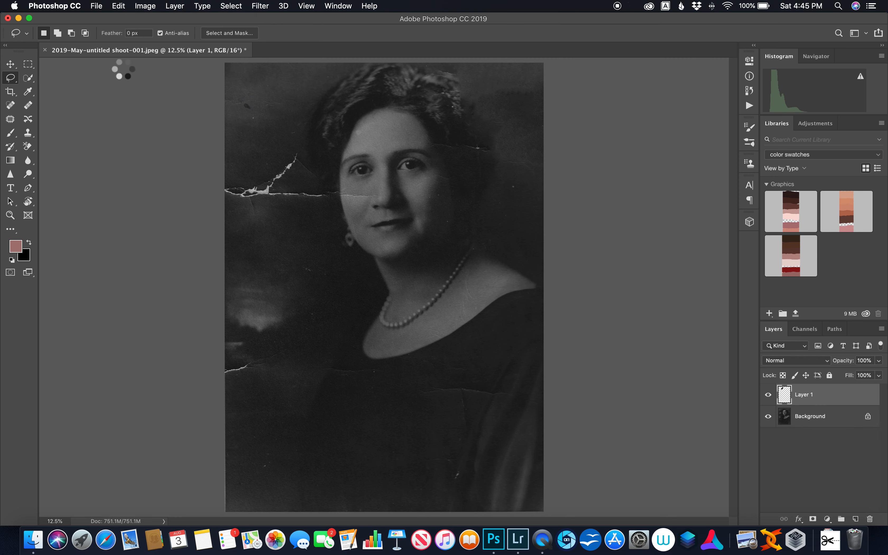
# Flip the copied hair horizontally and place it over the missing hair on the right side of the head, scaled to 103.53%.
pyautogui.click(121, 7)
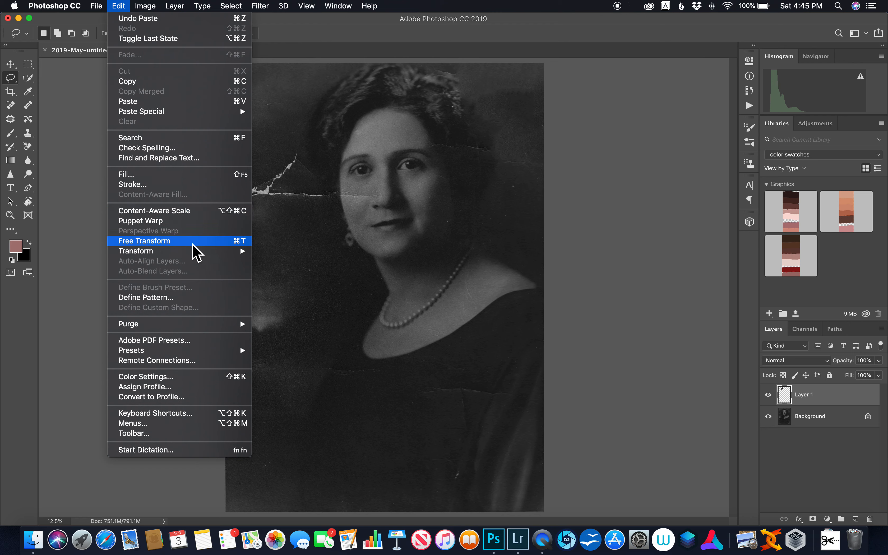
pyautogui.moveTo(198, 253)
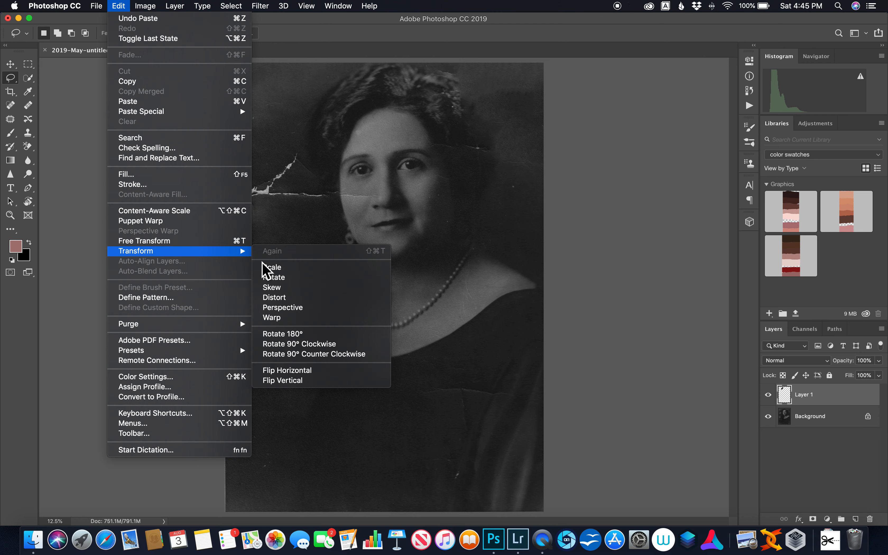
pyautogui.click(298, 374)
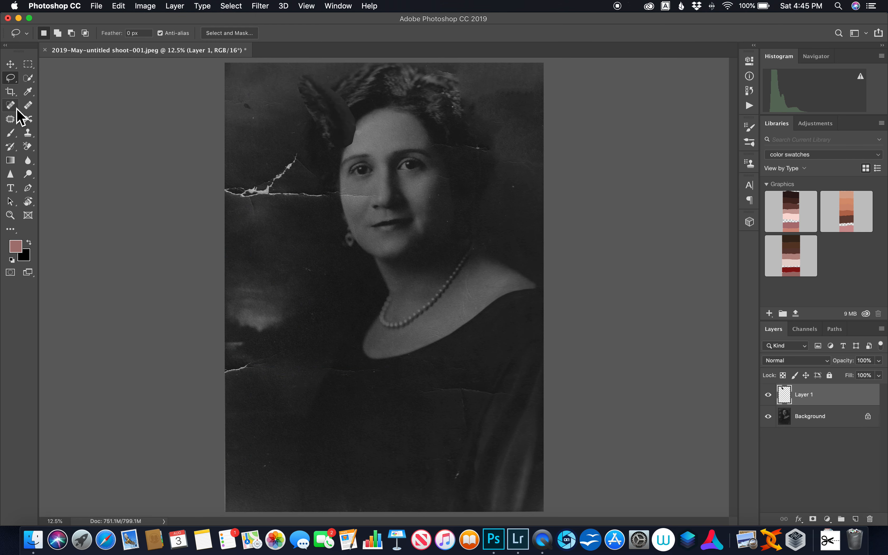
pyautogui.click(12, 66)
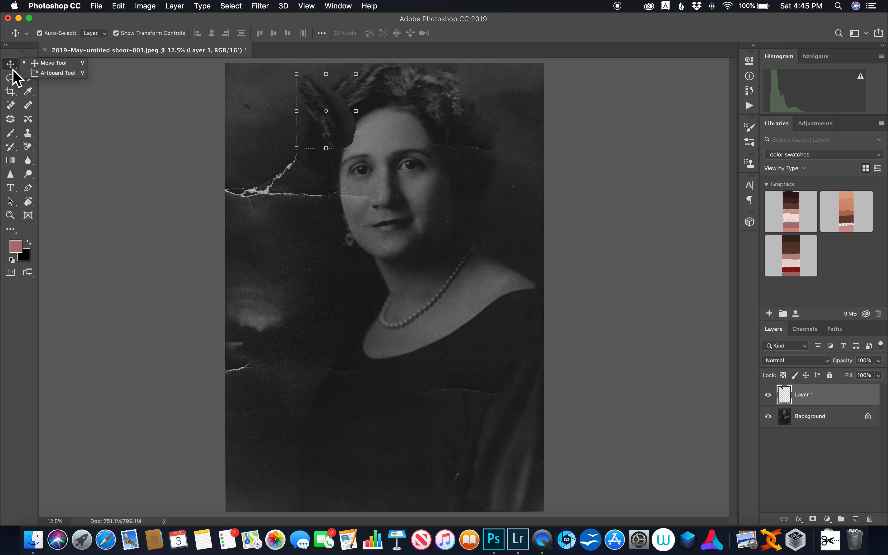
pyautogui.click(315, 109)
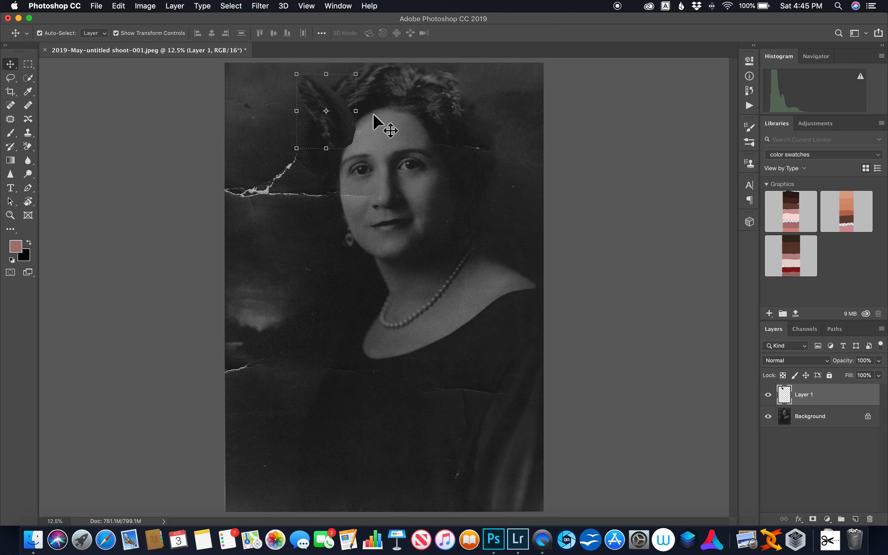
pyautogui.moveTo(319, 122); pyautogui.dragTo(482, 151)
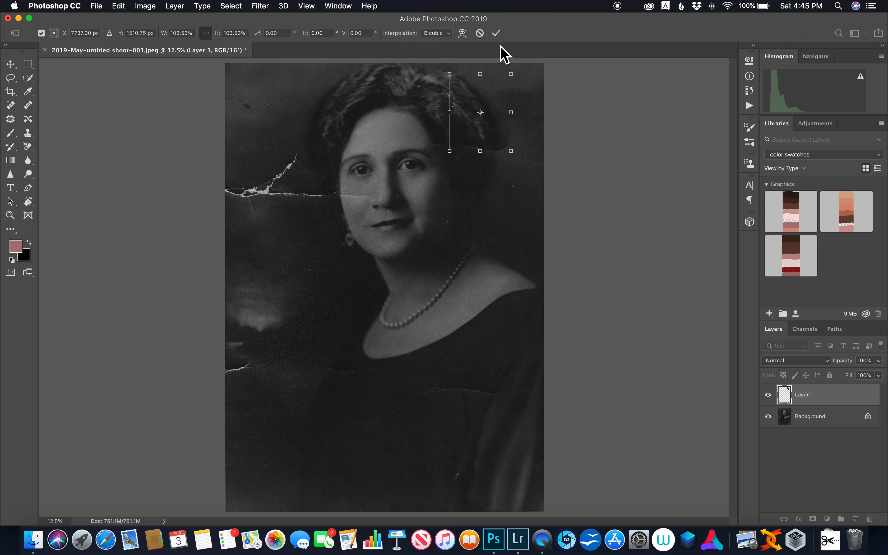
pyautogui.click(499, 36)
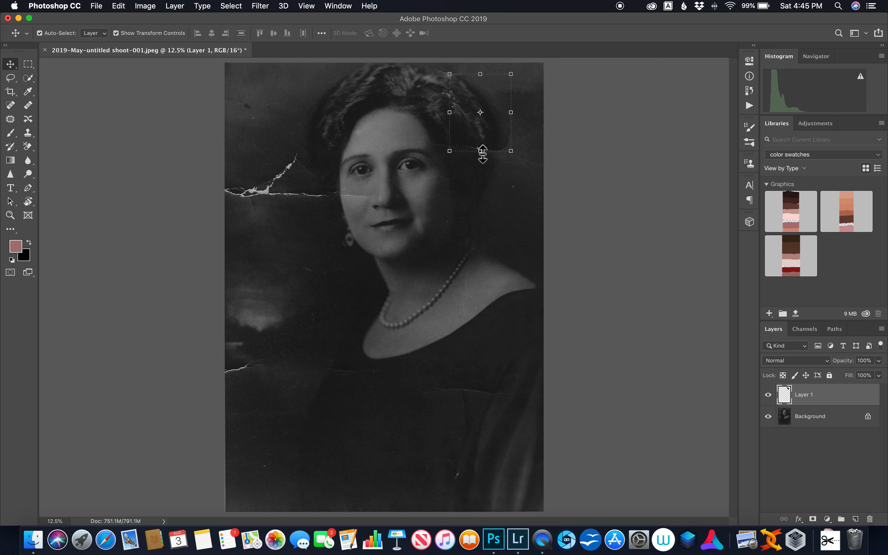
# Scale the hair piece on Layer 1 to 101.13% and shift it slightly downward to line up with the surrounding hair.
pyautogui.moveTo(483, 154); pyautogui.dragTo(482, 153)
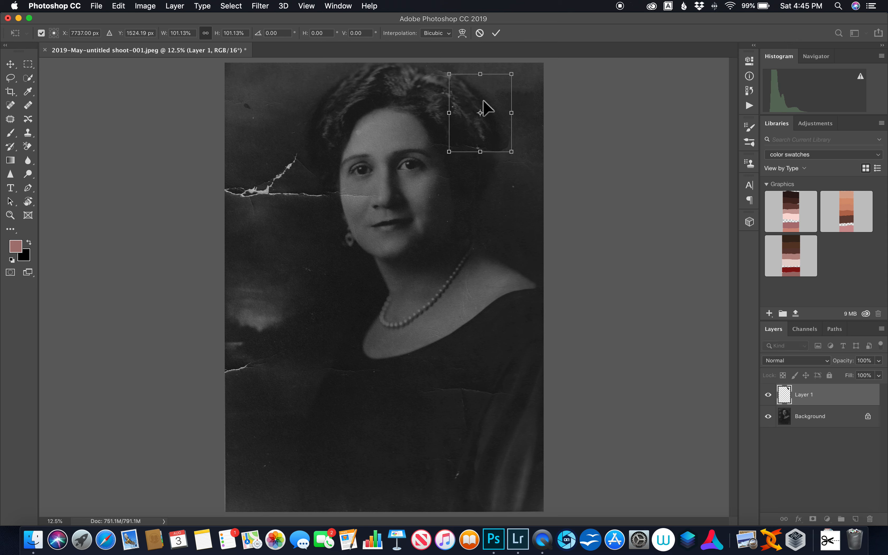
pyautogui.click(496, 33)
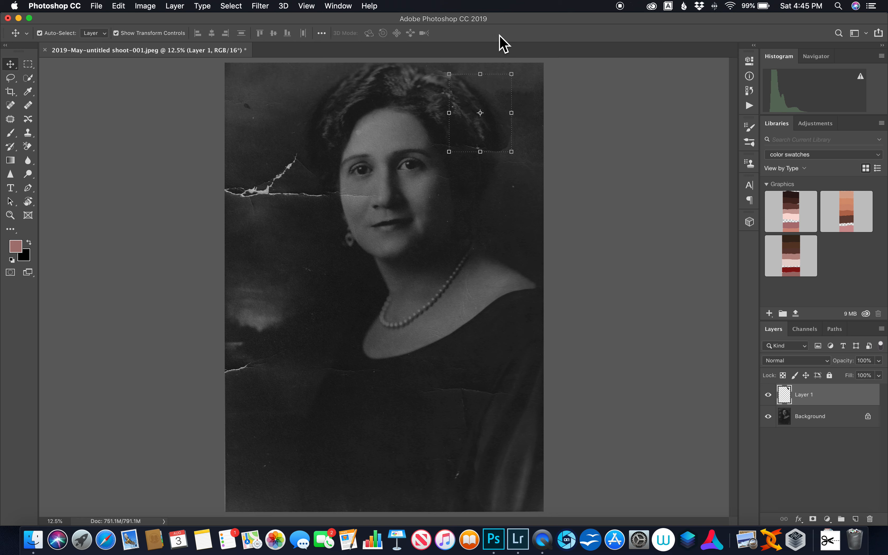
pyautogui.click(822, 418)
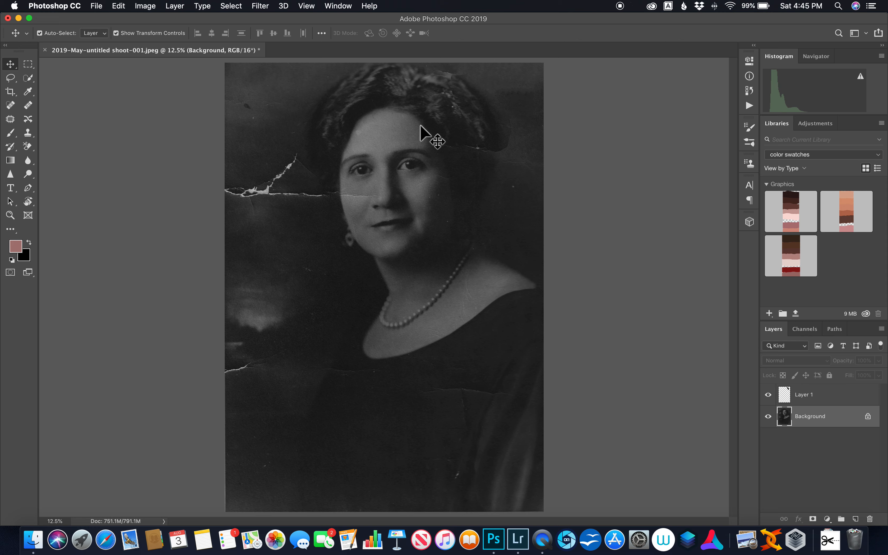
pyautogui.click(473, 133)
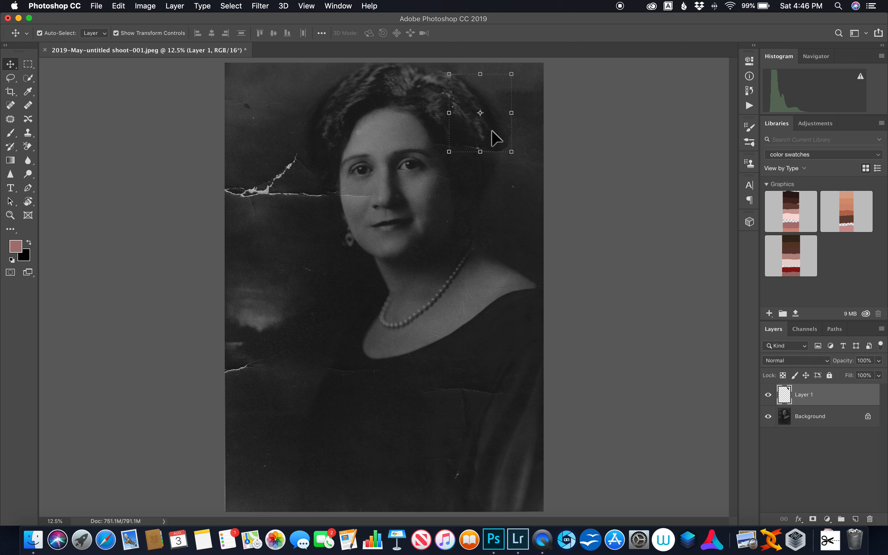
pyautogui.moveTo(491, 131); pyautogui.dragTo(483, 133)
pyautogui.moveTo(485, 138); pyautogui.dragTo(485, 141)
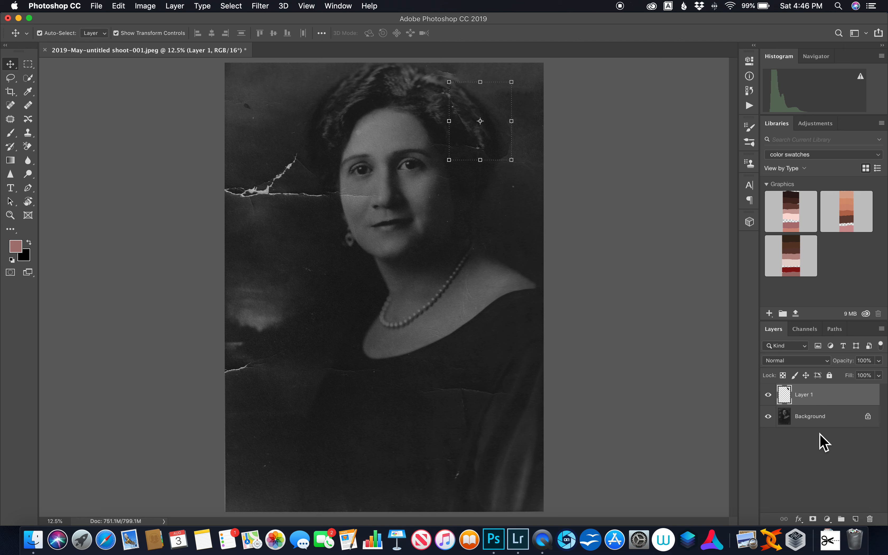
# Blend the hair piece's edges on a layer mask with a black 400 px brush at 38% opacity, and flatten the image.
pyautogui.click(813, 519)
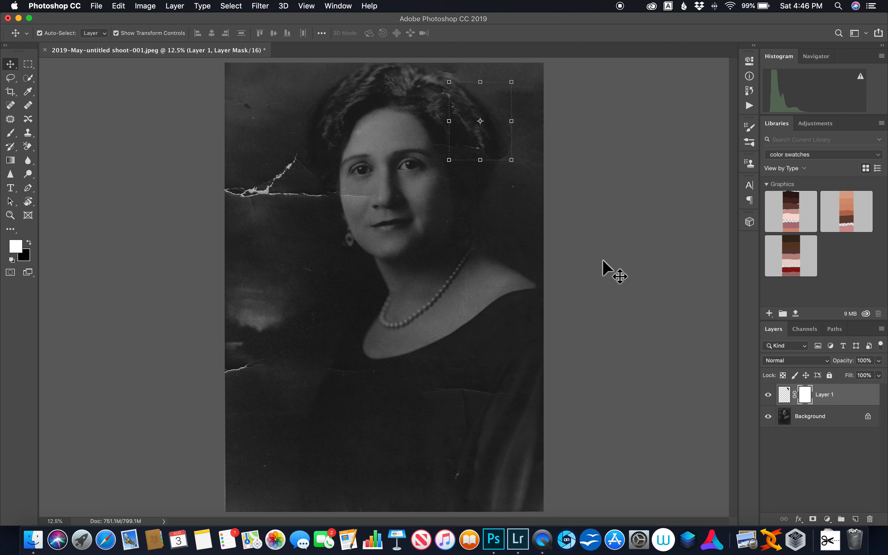
pyautogui.click(11, 134)
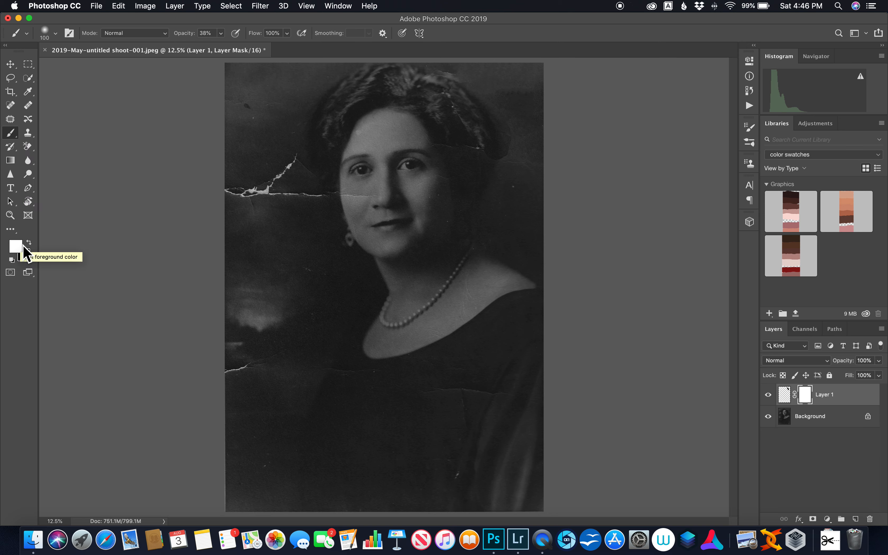
pyautogui.click(189, 34)
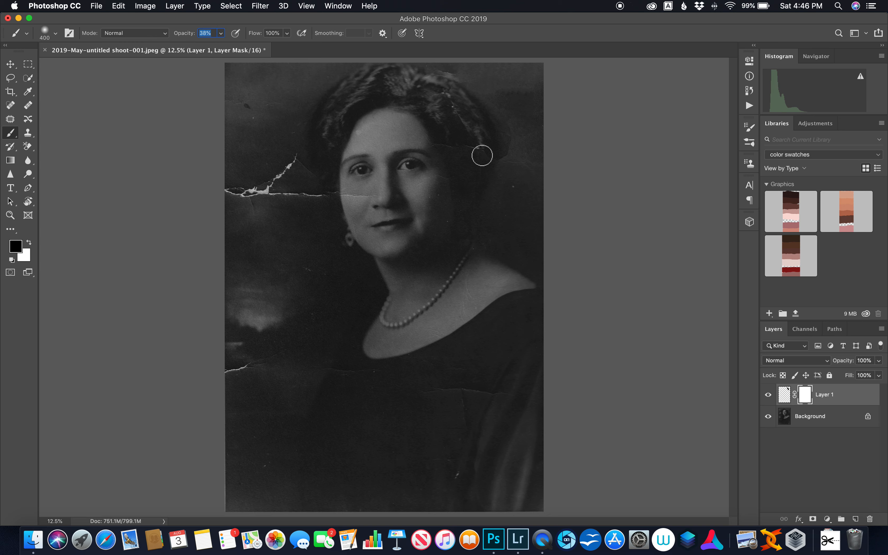
pyautogui.moveTo(515, 147)
pyautogui.mouseDown()
pyautogui.moveTo(515, 177)
pyautogui.moveTo(517, 125)
pyautogui.moveTo(514, 157)
pyautogui.moveTo(513, 127)
pyautogui.moveTo(500, 162)
pyautogui.moveTo(508, 156)
pyautogui.moveTo(494, 169)
pyautogui.moveTo(521, 142)
pyautogui.moveTo(487, 86)
pyautogui.mouseUp()
pyautogui.moveTo(469, 125)
pyautogui.mouseDown()
pyautogui.moveTo(455, 102)
pyautogui.moveTo(469, 130)
pyautogui.mouseUp()
pyautogui.moveTo(456, 96); pyautogui.dragTo(473, 136)
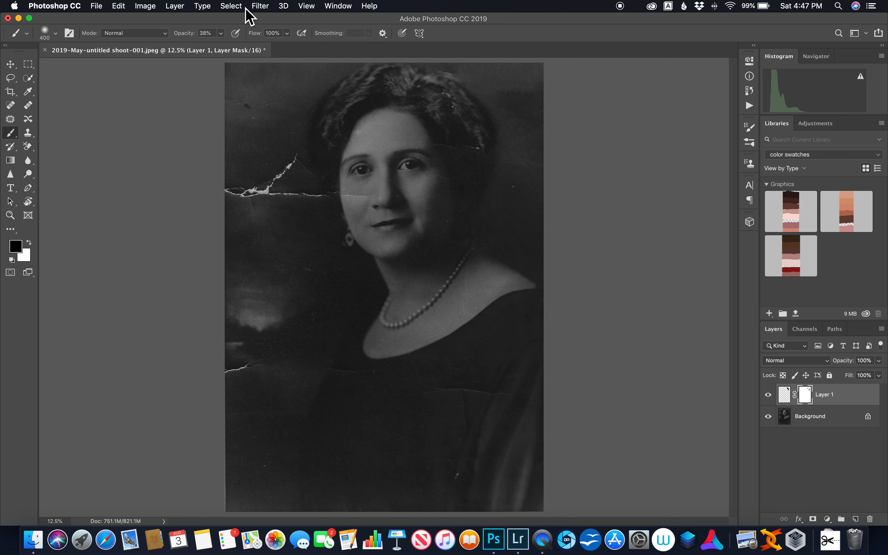
pyautogui.click(176, 6)
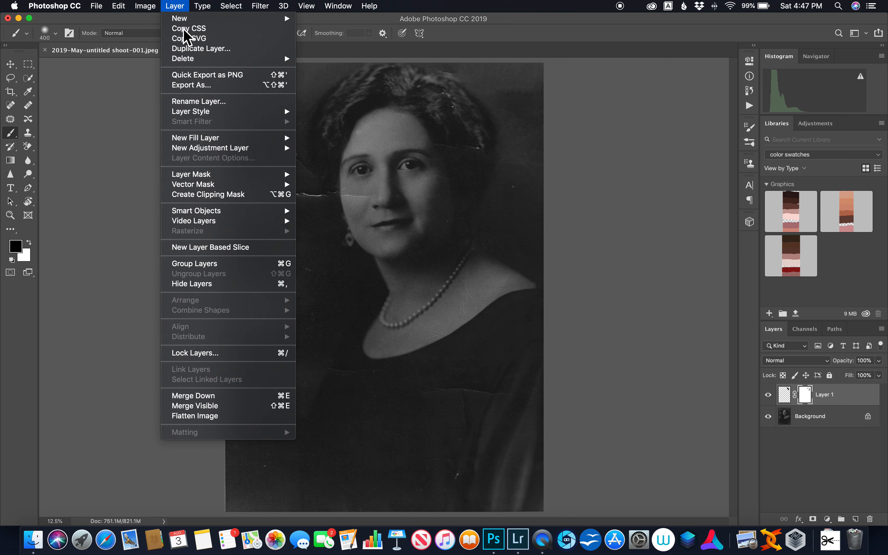
pyautogui.click(214, 417)
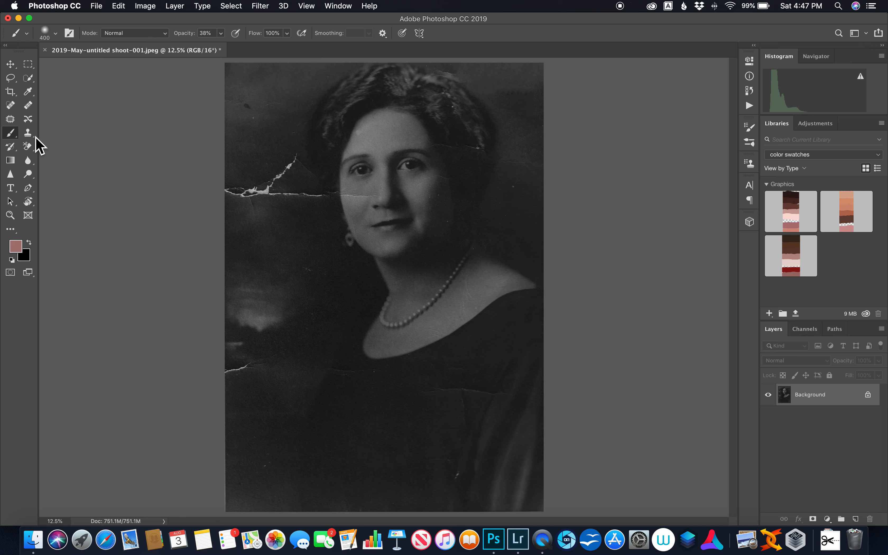
# Heal the left end of the horizontal tear and the mark below it with a 250 px content-aware Spot Healing Brush.
pyautogui.click(12, 108)
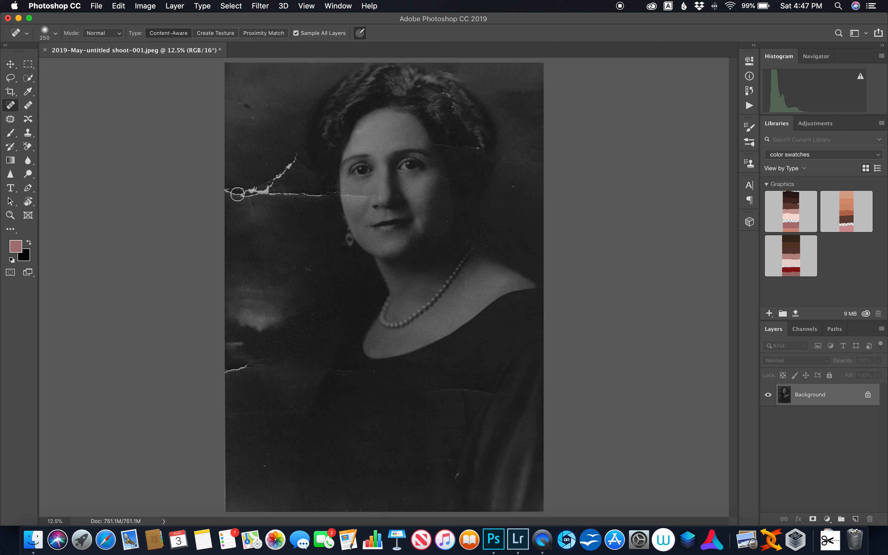
pyautogui.moveTo(234, 190)
pyautogui.mouseDown()
pyautogui.moveTo(254, 189)
pyautogui.moveTo(234, 193)
pyautogui.moveTo(247, 200)
pyautogui.mouseUp()
pyautogui.moveTo(263, 213)
pyautogui.mouseDown()
pyautogui.moveTo(253, 198)
pyautogui.moveTo(257, 209)
pyautogui.mouseUp()
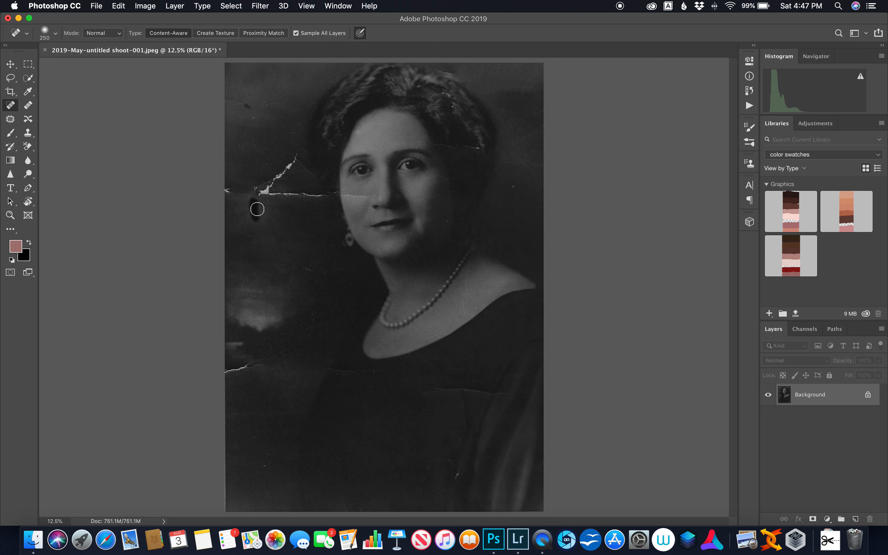
# Remove the dark spot and nearby blemishes in the photo's upper-left background with the Spot Healing Brush enlarged to 400 px.
pyautogui.press(']')
pyautogui.press(']')
pyautogui.click(247, 105)
pyautogui.click(247, 103)
pyautogui.moveTo(247, 110); pyautogui.dragTo(247, 107)
pyautogui.click(270, 98)
pyautogui.click(254, 117)
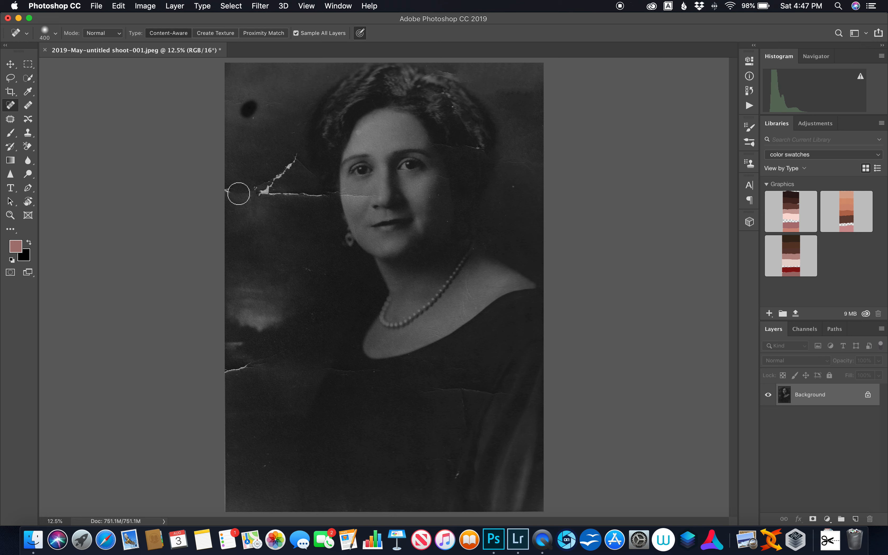
# Heal the forked tear in the background between the photo's left edge and the face with a 400 px content-aware Spot Healing Brush.
pyautogui.click(267, 191)
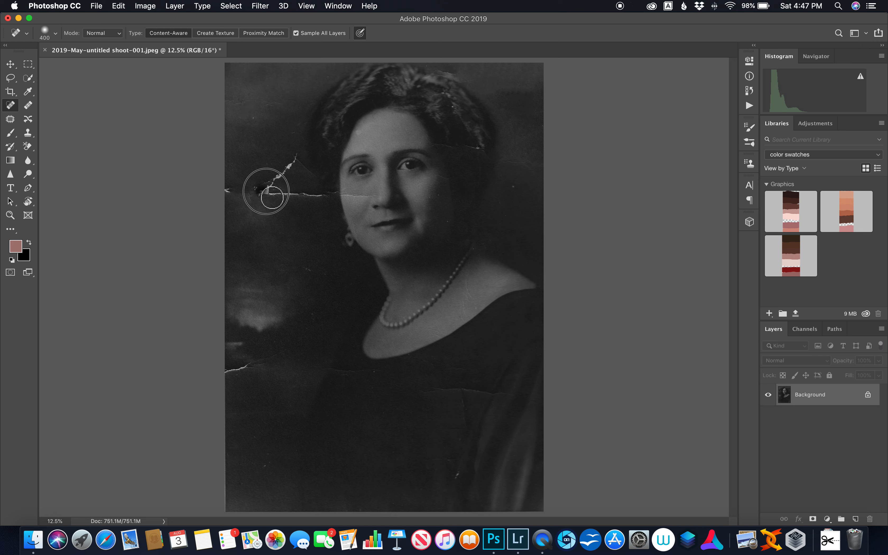
pyautogui.moveTo(278, 187)
pyautogui.mouseDown()
pyautogui.moveTo(279, 173)
pyautogui.moveTo(268, 184)
pyautogui.mouseUp()
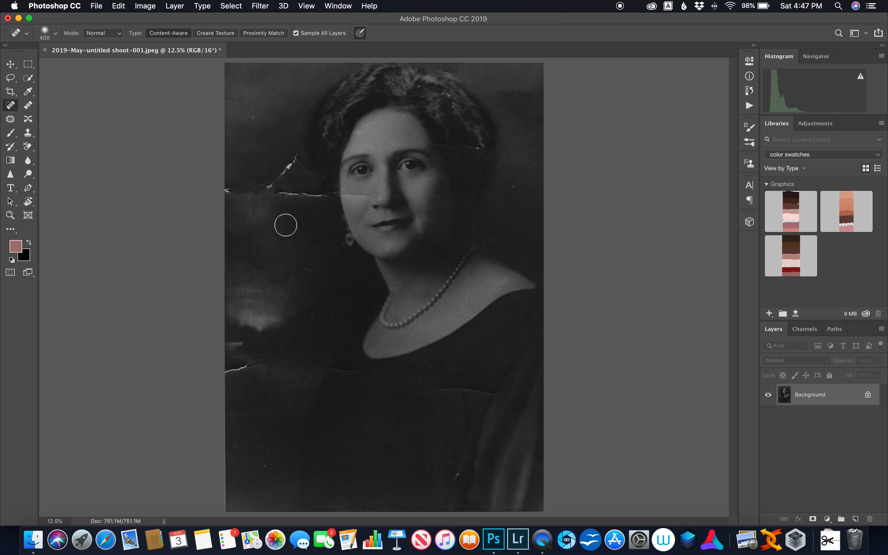
pyautogui.moveTo(270, 186)
pyautogui.mouseDown()
pyautogui.moveTo(286, 164)
pyautogui.moveTo(291, 170)
pyautogui.mouseUp()
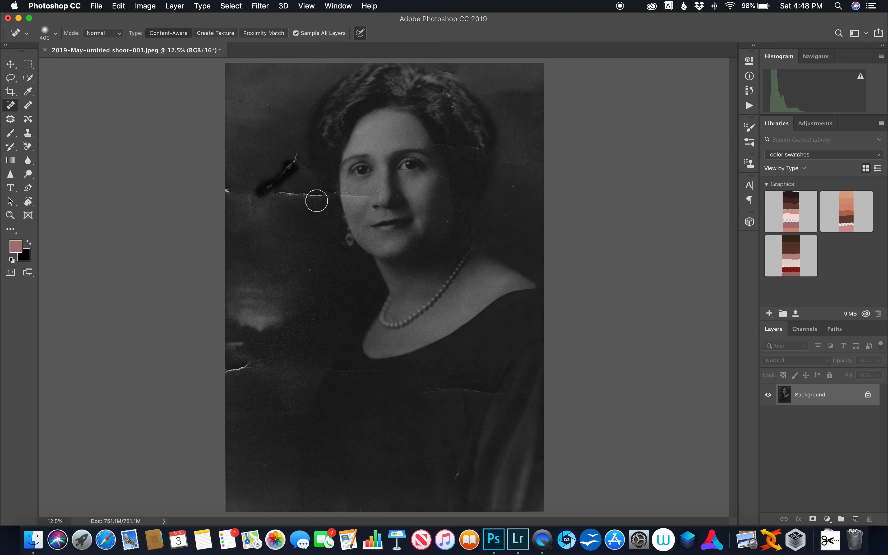
pyautogui.moveTo(316, 199); pyautogui.dragTo(282, 199)
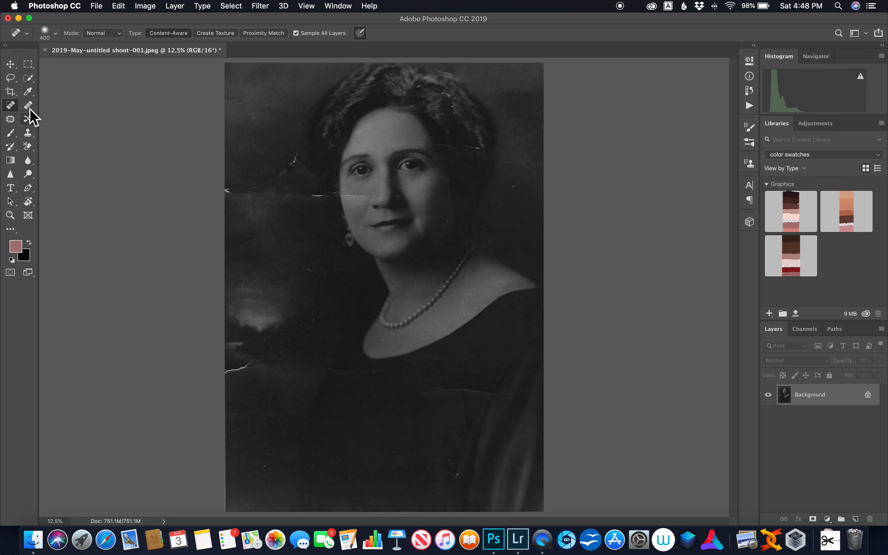
# Patch the remaining tear fragments at the photo's left edge and beside the face with the Patch tool in Content-Aware mode, and clear the selection.
pyautogui.click(11, 120)
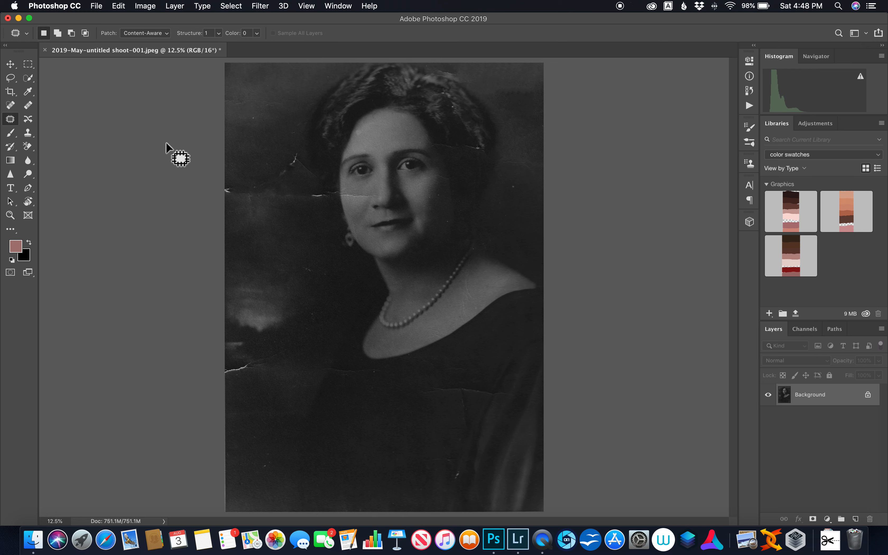
pyautogui.moveTo(223, 177); pyautogui.dragTo(245, 182)
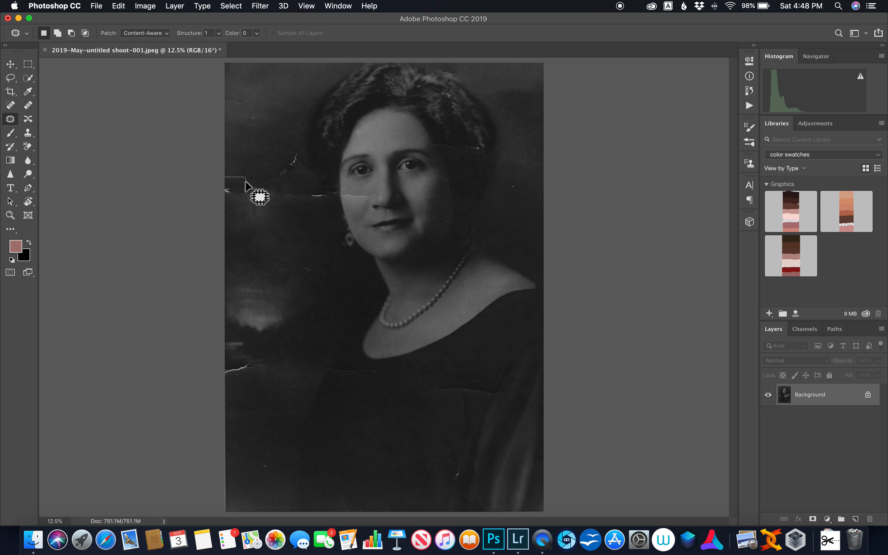
pyautogui.moveTo(225, 217)
pyautogui.mouseDown()
pyautogui.moveTo(211, 216)
pyautogui.moveTo(238, 239)
pyautogui.mouseUp()
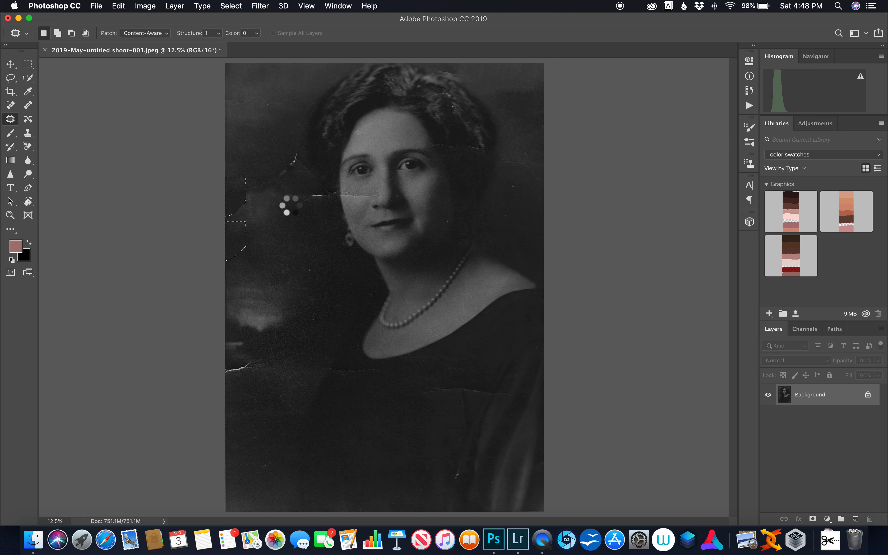
pyautogui.moveTo(289, 186)
pyautogui.mouseDown()
pyautogui.moveTo(303, 148)
pyautogui.moveTo(279, 151)
pyautogui.moveTo(272, 176)
pyautogui.moveTo(285, 189)
pyautogui.moveTo(291, 175)
pyautogui.moveTo(268, 160)
pyautogui.mouseUp()
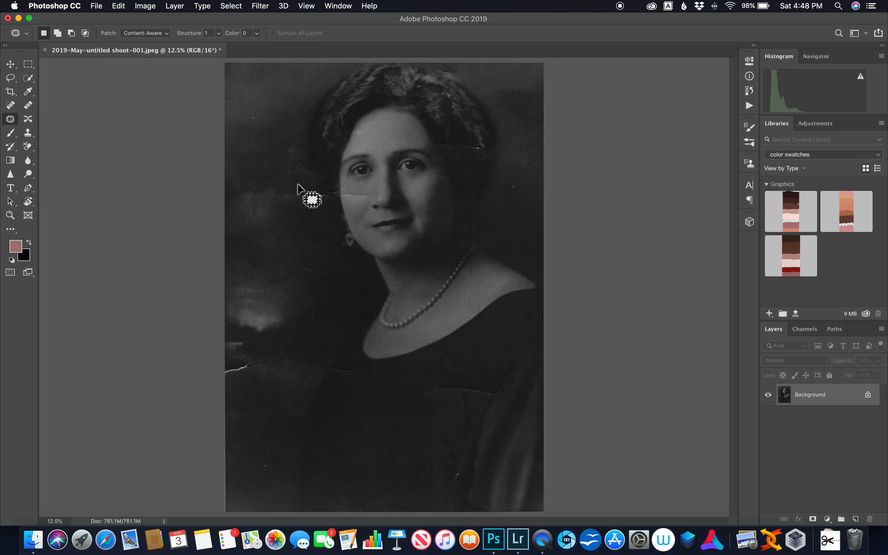
pyautogui.moveTo(240, 198)
pyautogui.mouseDown()
pyautogui.moveTo(279, 208)
pyautogui.moveTo(320, 200)
pyautogui.moveTo(319, 188)
pyautogui.moveTo(242, 183)
pyautogui.moveTo(274, 196)
pyautogui.moveTo(263, 166)
pyautogui.moveTo(274, 94)
pyautogui.mouseUp()
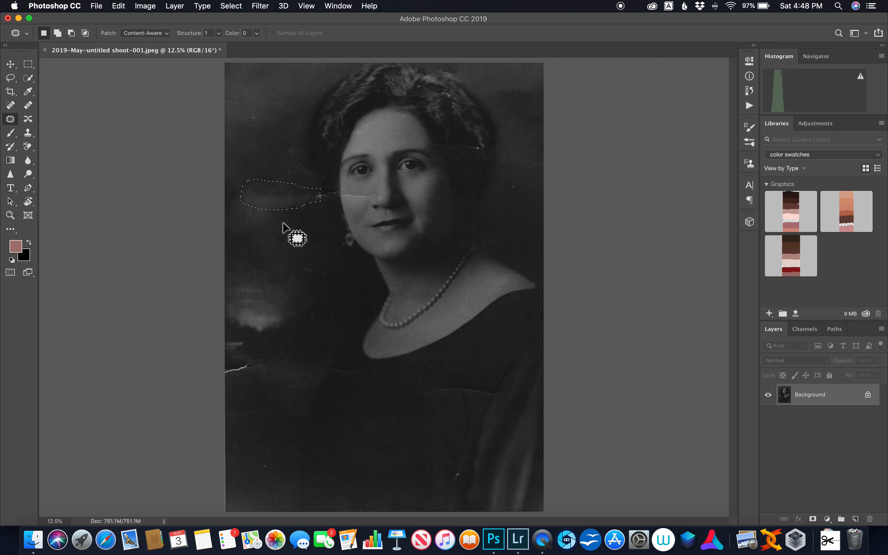
pyautogui.press('super+d')
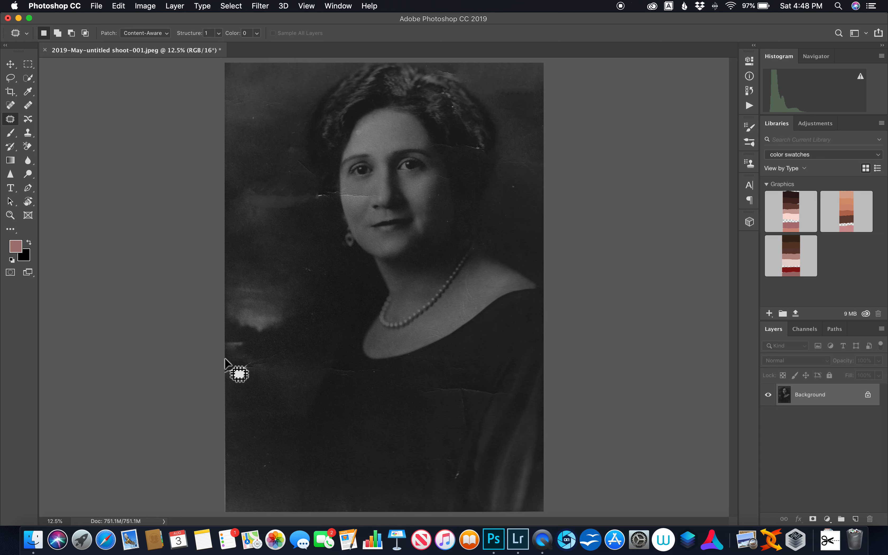
# Patch the tear at the photo's lower-left edge and the crease through the hair above the shoulder, and clear the selection.
pyautogui.moveTo(237, 356)
pyautogui.mouseDown()
pyautogui.moveTo(254, 357)
pyautogui.moveTo(258, 371)
pyautogui.moveTo(220, 378)
pyautogui.moveTo(238, 392)
pyautogui.mouseUp()
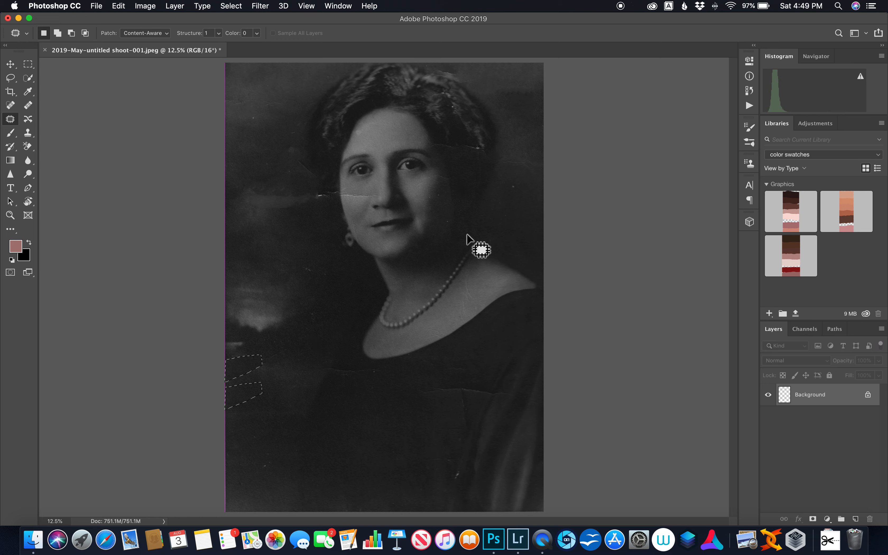
pyautogui.moveTo(479, 154)
pyautogui.mouseDown()
pyautogui.moveTo(443, 145)
pyautogui.moveTo(479, 143)
pyautogui.moveTo(484, 153)
pyautogui.moveTo(471, 150)
pyautogui.moveTo(476, 174)
pyautogui.mouseUp()
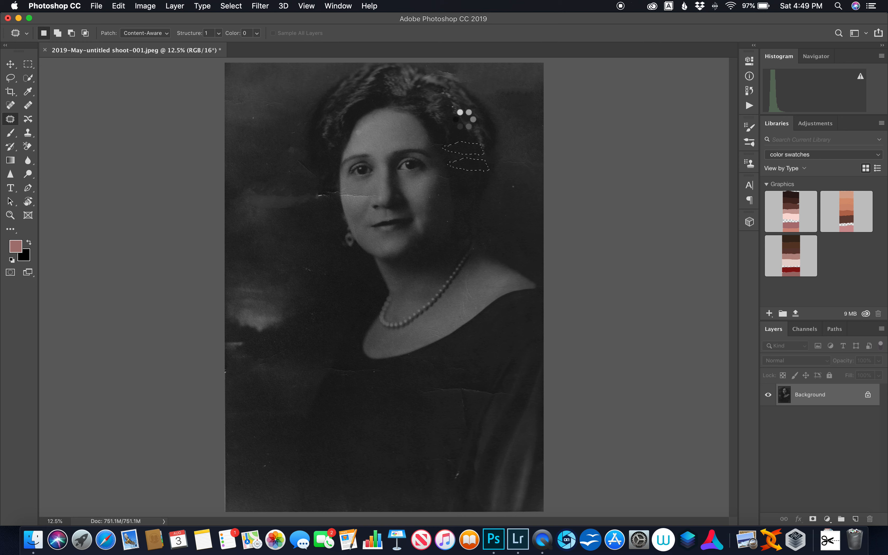
pyautogui.press('super+d')
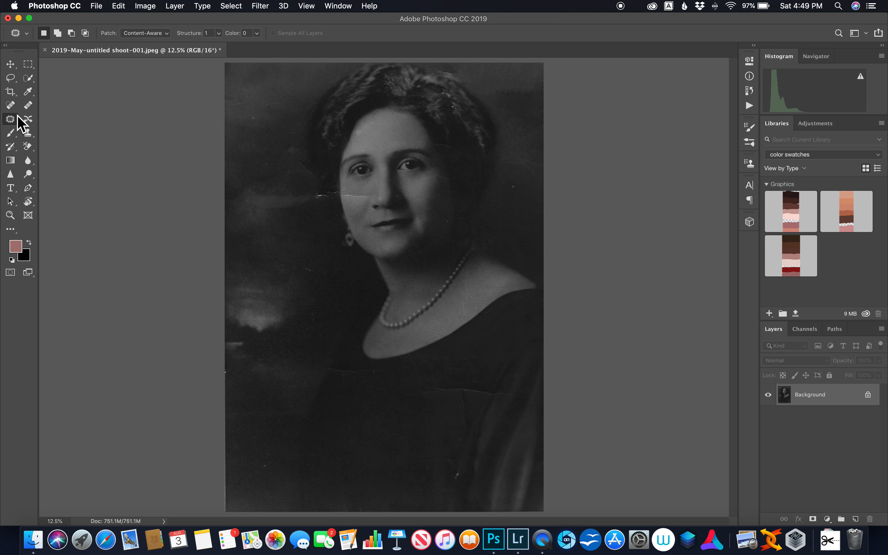
# Heal the white marks in the hair at the photo's upper right with the 400 px Spot Healing Brush.
pyautogui.click(10, 105)
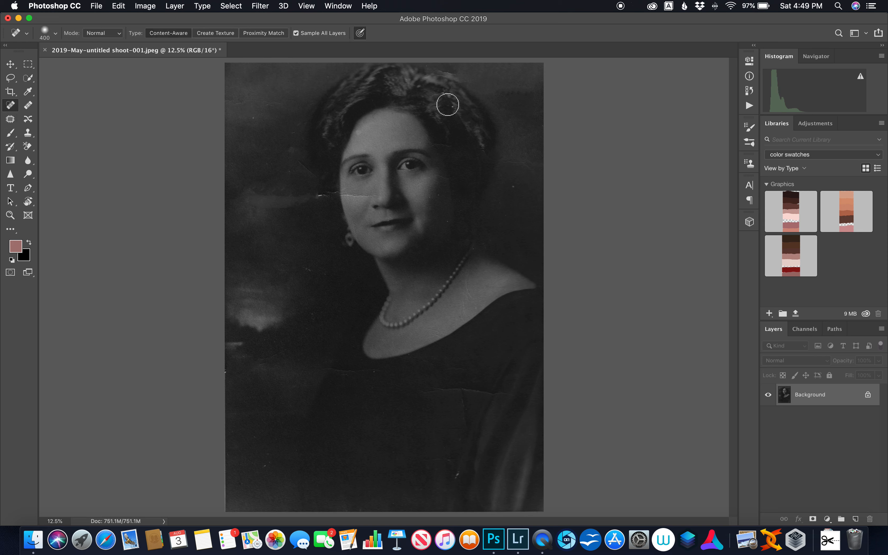
pyautogui.click(447, 95)
pyautogui.click(454, 111)
pyautogui.moveTo(453, 112)
pyautogui.mouseDown()
pyautogui.moveTo(452, 104)
pyautogui.moveTo(462, 115)
pyautogui.mouseUp()
# Heal the horizontal crease running from the background across the cheek to the nose, reducing the Spot Healing Brush to 200 px.
pyautogui.moveTo(316, 194); pyautogui.dragTo(329, 201)
pyautogui.press('super+equal')
pyautogui.press('super+equal')
pyautogui.press('super+equal')
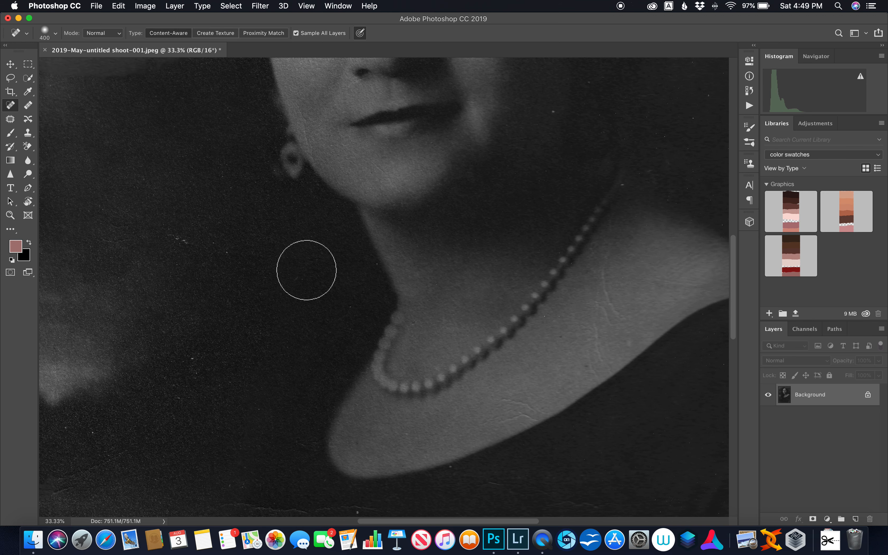
pyautogui.scroll(10, 307, 270)
pyautogui.hscroll(-5, 306, 270)
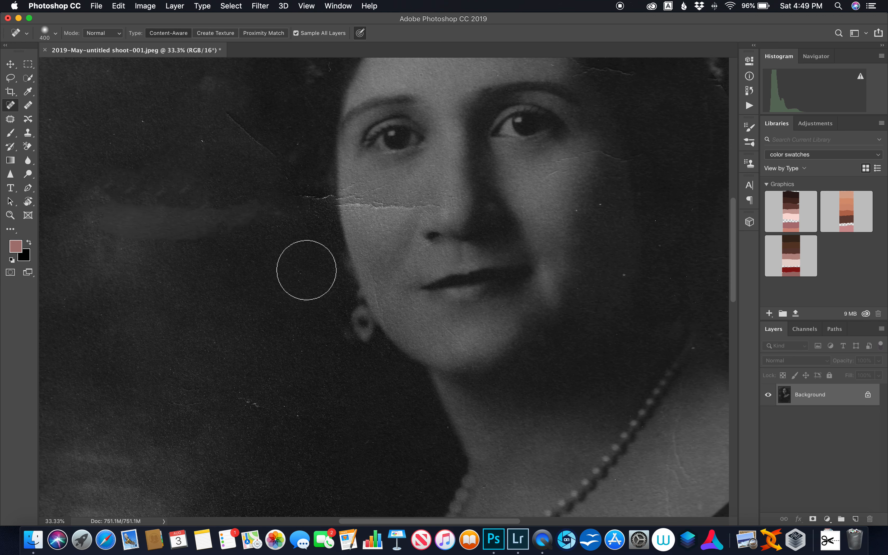
pyautogui.scroll(3, 306, 270)
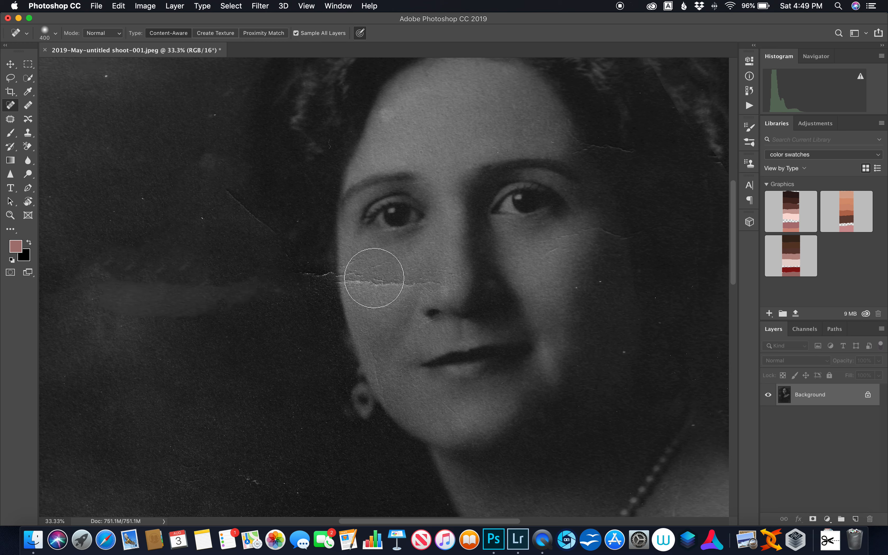
pyautogui.click(418, 281)
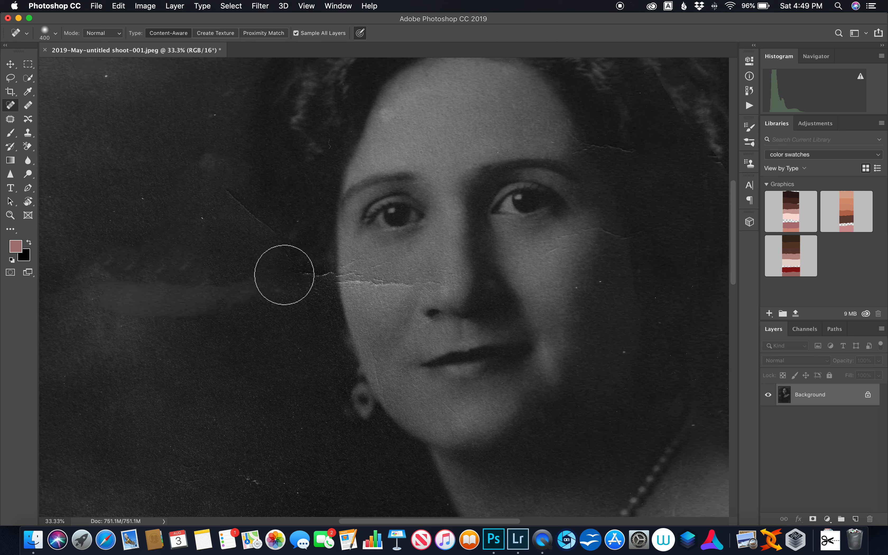
pyautogui.press('[')
pyautogui.press('[')
pyautogui.press('[')
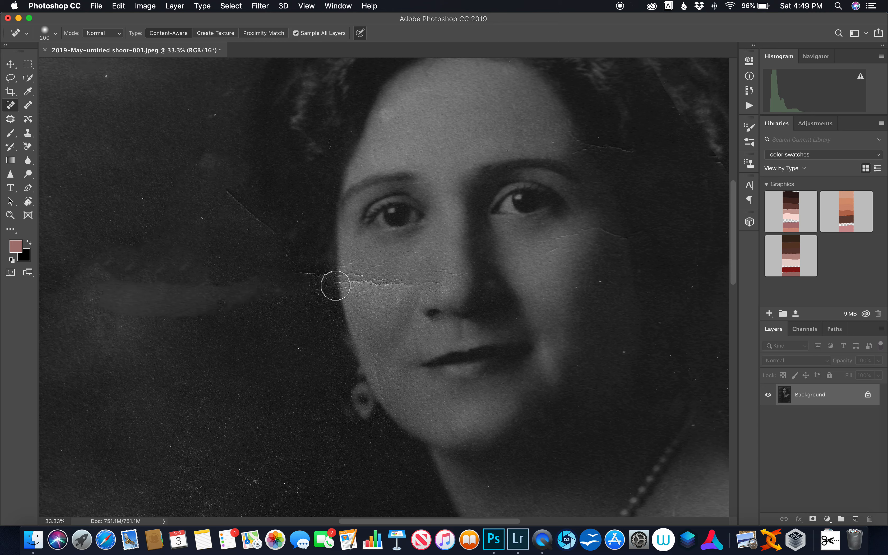
pyautogui.moveTo(297, 282)
pyautogui.mouseDown()
pyautogui.moveTo(376, 282)
pyautogui.moveTo(395, 292)
pyautogui.moveTo(367, 288)
pyautogui.mouseUp()
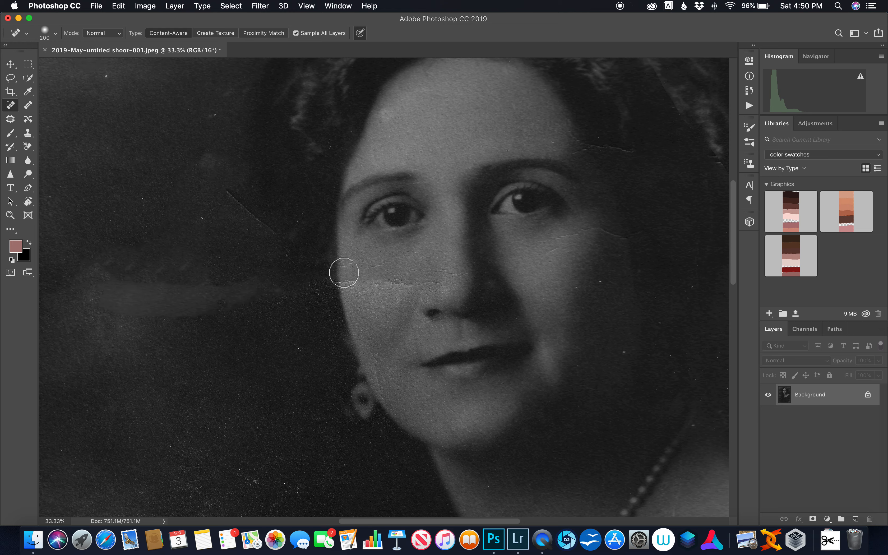
pyautogui.moveTo(345, 261); pyautogui.dragTo(384, 271)
pyautogui.moveTo(445, 292); pyautogui.dragTo(302, 294)
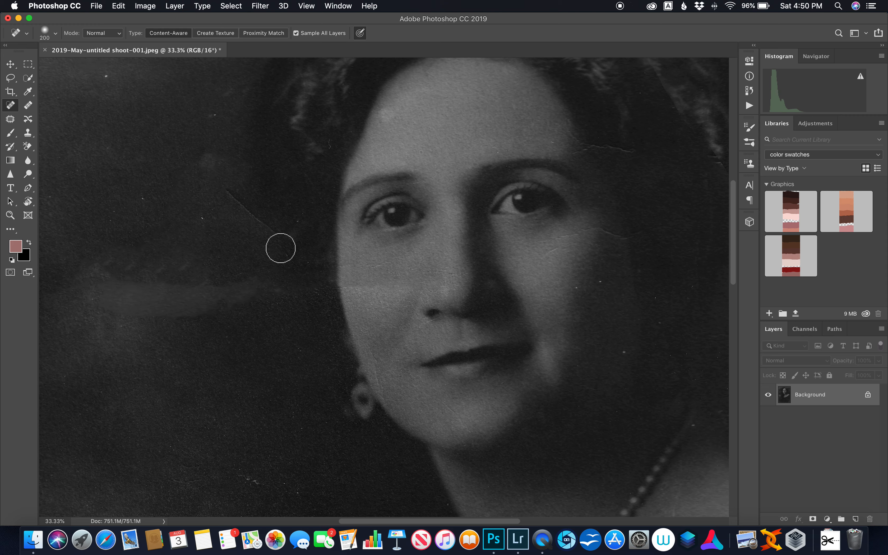
# Heal the dark diagonal scratch in the background beside the face with the 200 px Spot Healing Brush.
pyautogui.click(273, 236)
pyautogui.moveTo(280, 244)
pyautogui.mouseDown()
pyautogui.moveTo(228, 200)
pyautogui.moveTo(229, 208)
pyautogui.moveTo(239, 202)
pyautogui.mouseUp()
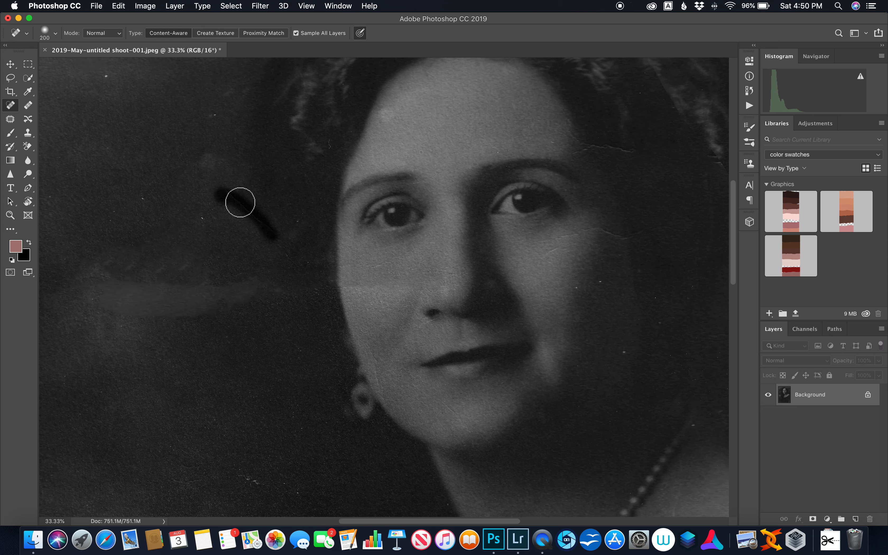
pyautogui.scroll(-5, 251, 261)
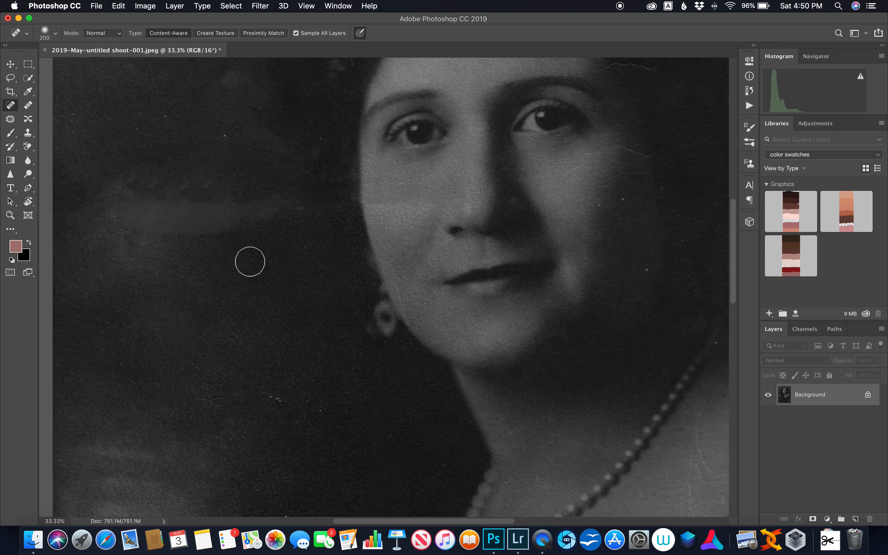
# Compare the whole restored portrait with its original snapshot in the history, and return to the latest Spot Healing Brush state.
pyautogui.scroll(-4, 250, 261)
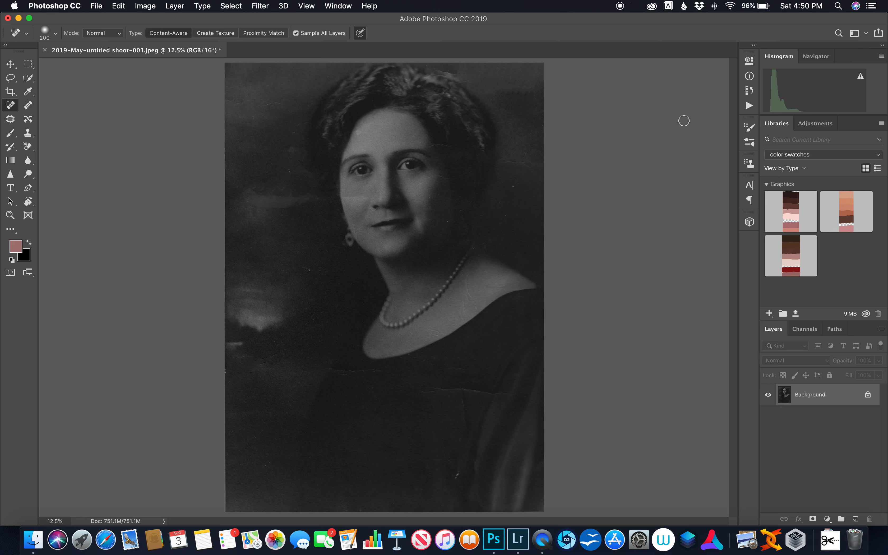
pyautogui.click(750, 92)
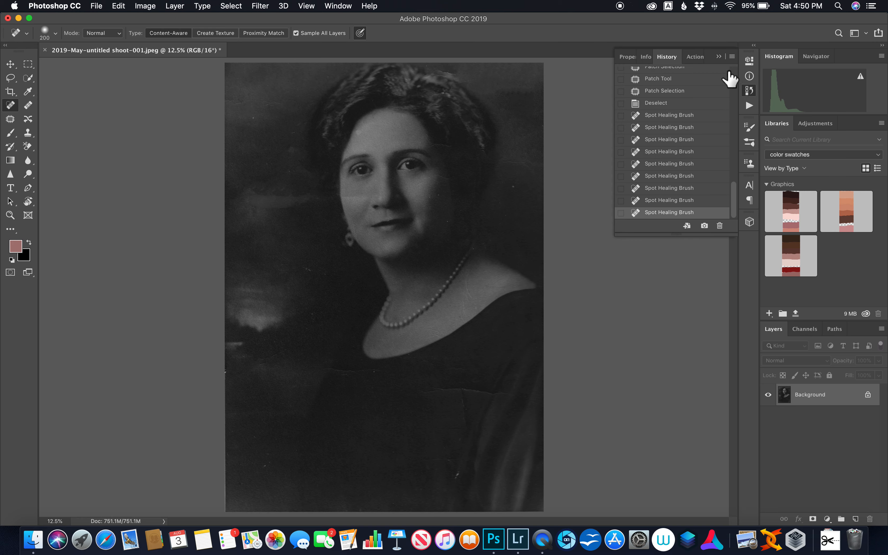
pyautogui.scroll(3, 737, 73)
pyautogui.scroll(4, 738, 79)
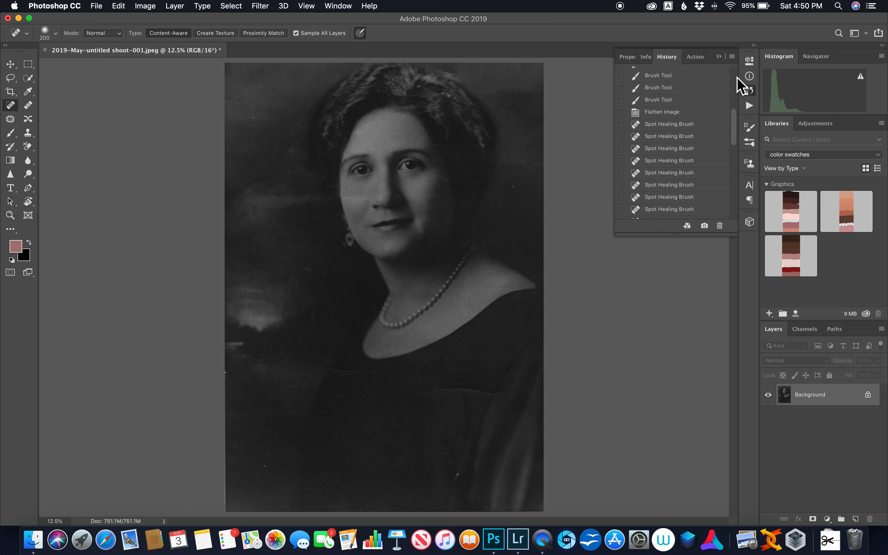
pyautogui.scroll(4, 736, 76)
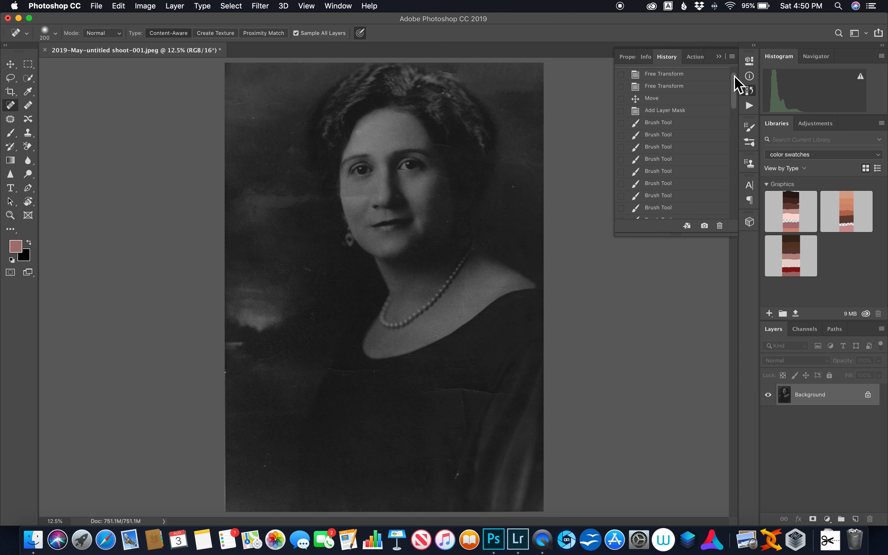
pyautogui.scroll(2, 735, 79)
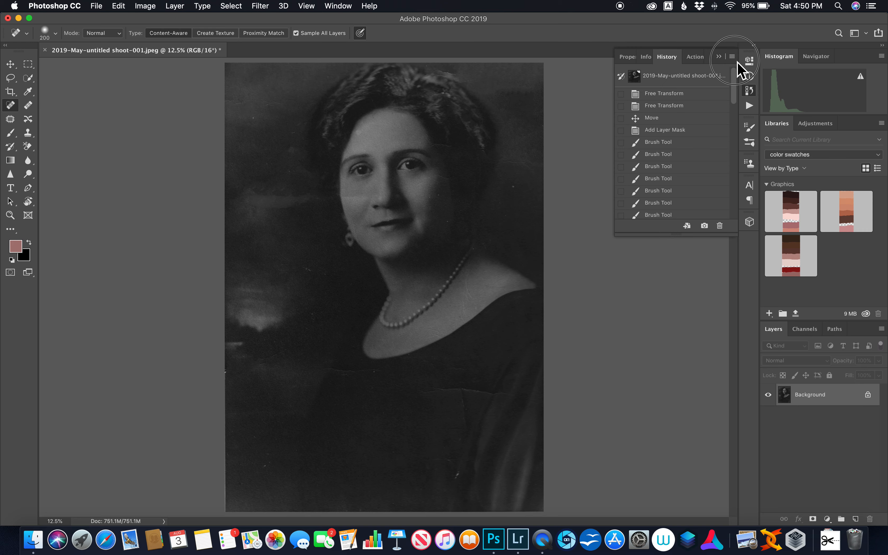
pyautogui.doubleClick(716, 75)
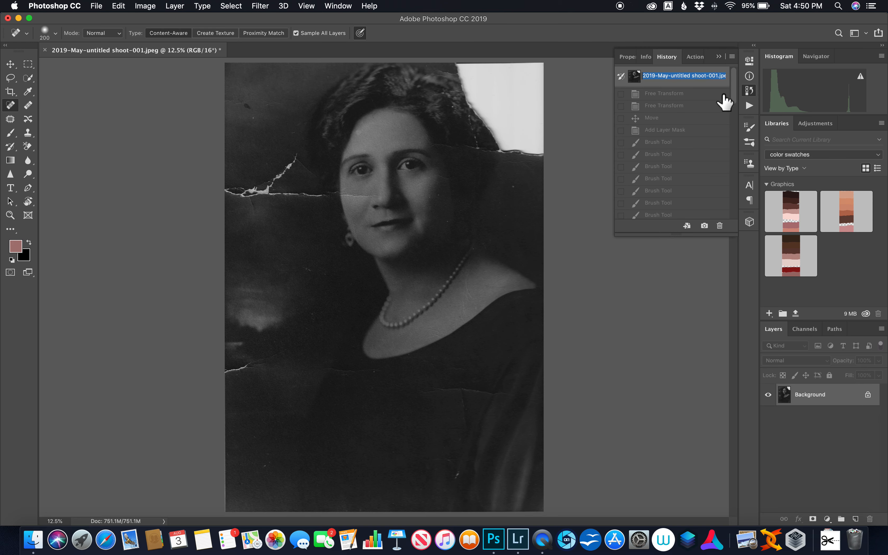
pyautogui.click(737, 98)
pyautogui.moveTo(739, 105); pyautogui.dragTo(731, 227)
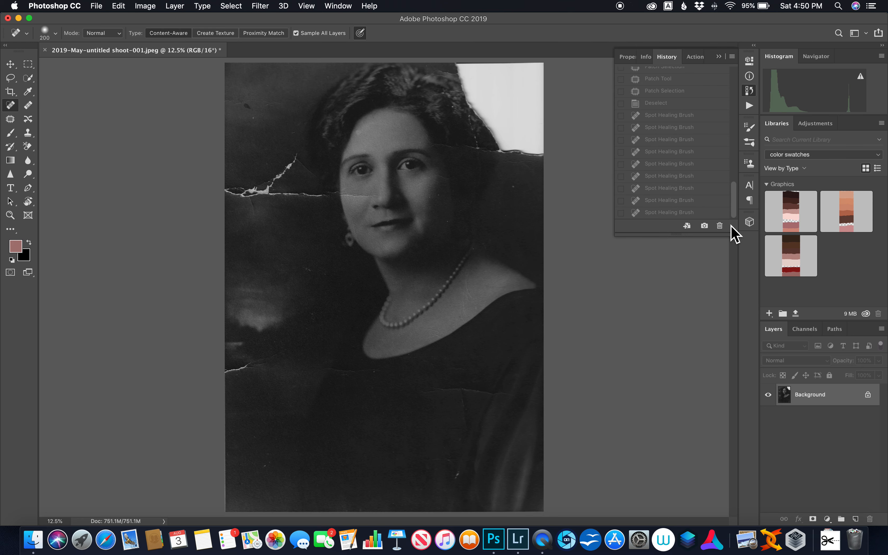
pyautogui.click(716, 213)
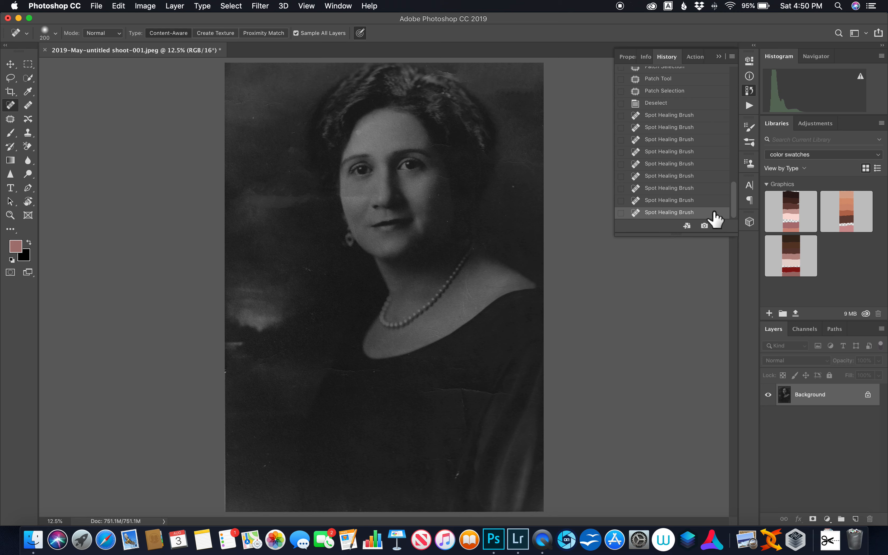